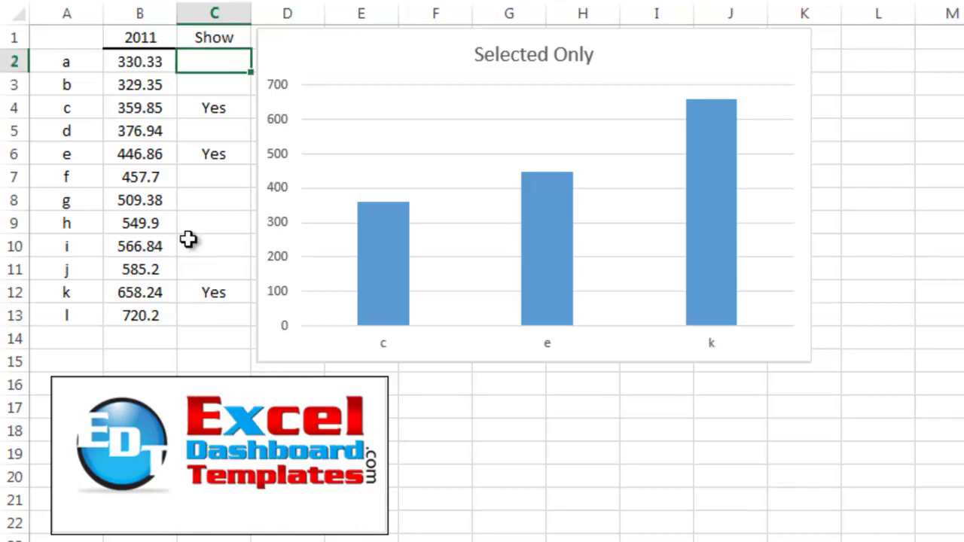
left_click(208, 224)
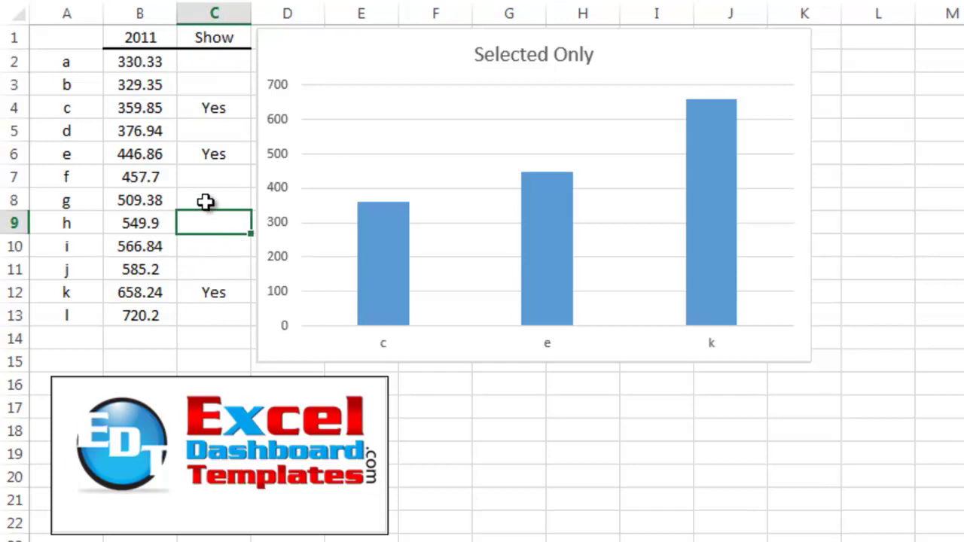
left_click_drag(53, 37, 133, 308)
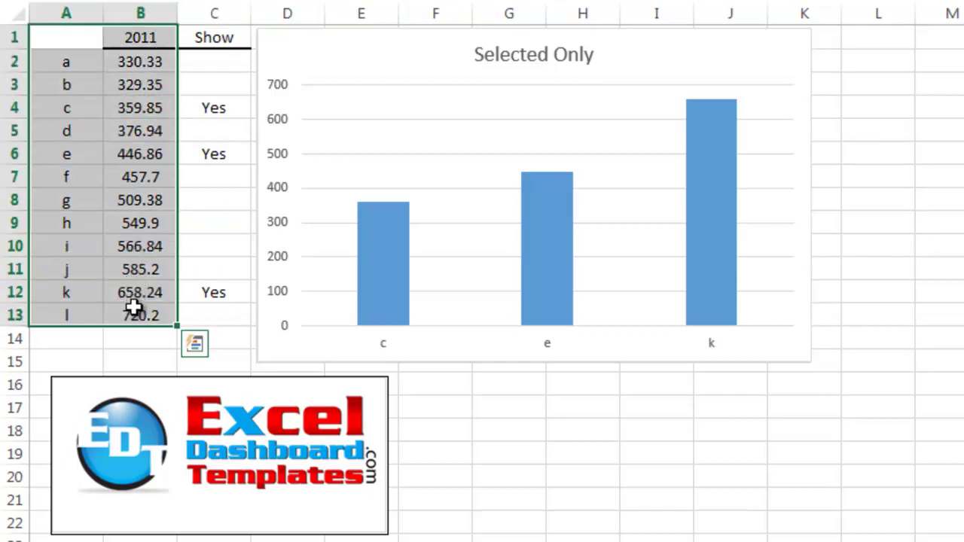
left_click(172, 295)
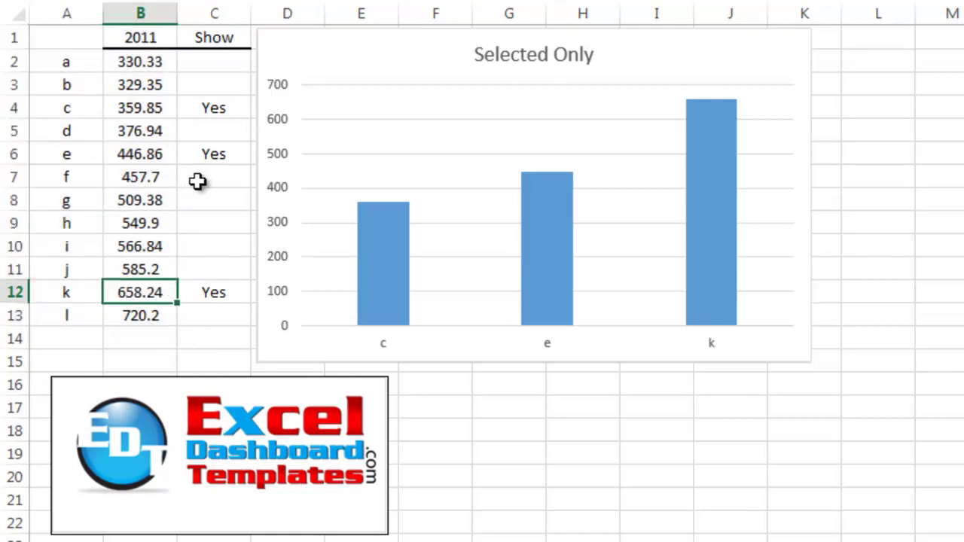
left_click(202, 174)
left_click(223, 64)
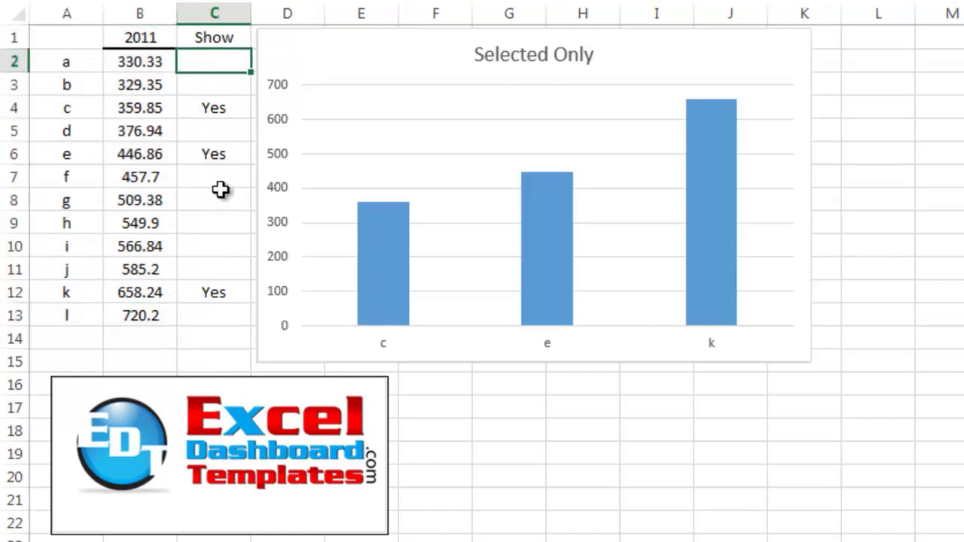
- Enter Yes in the Show column for category g, and clear that entry again
left_click(220, 194)
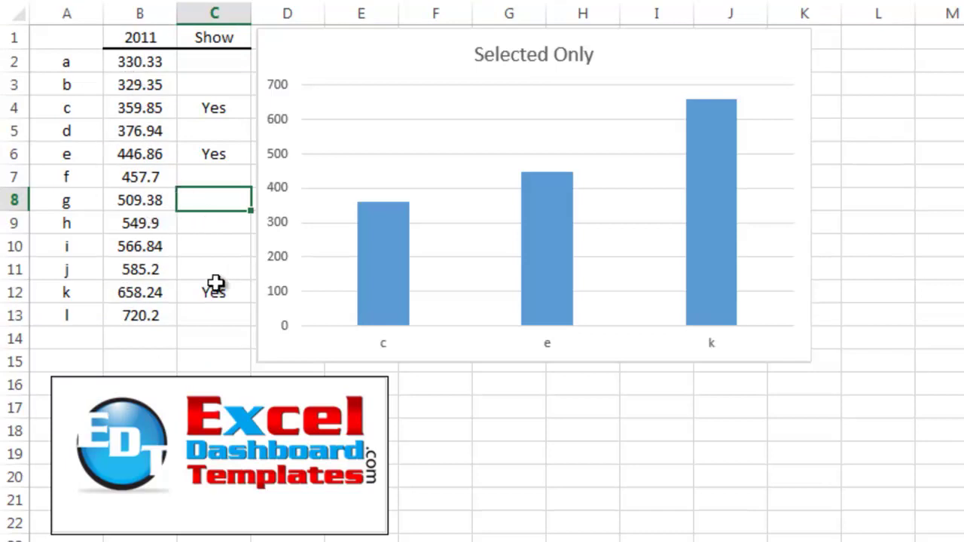
type("Yes")
key("Return")
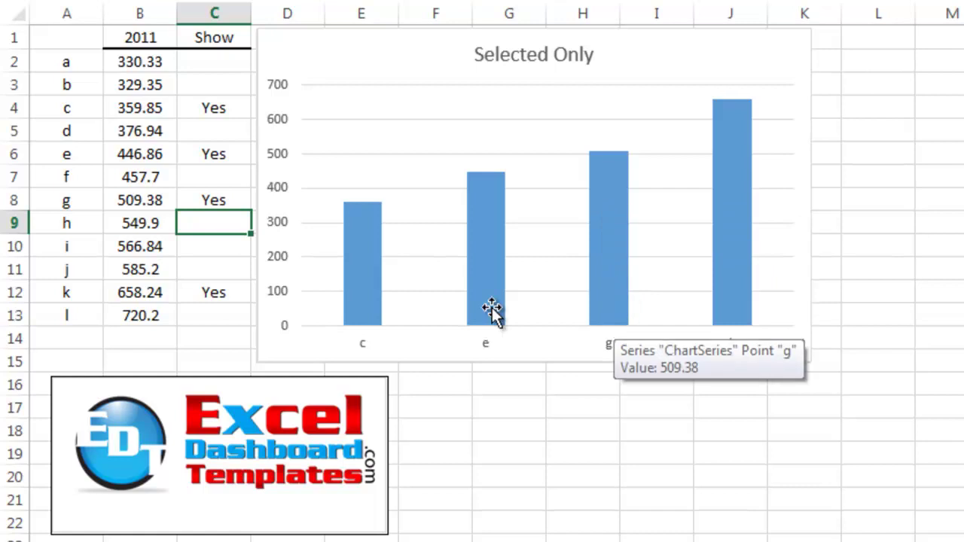
left_click(197, 200)
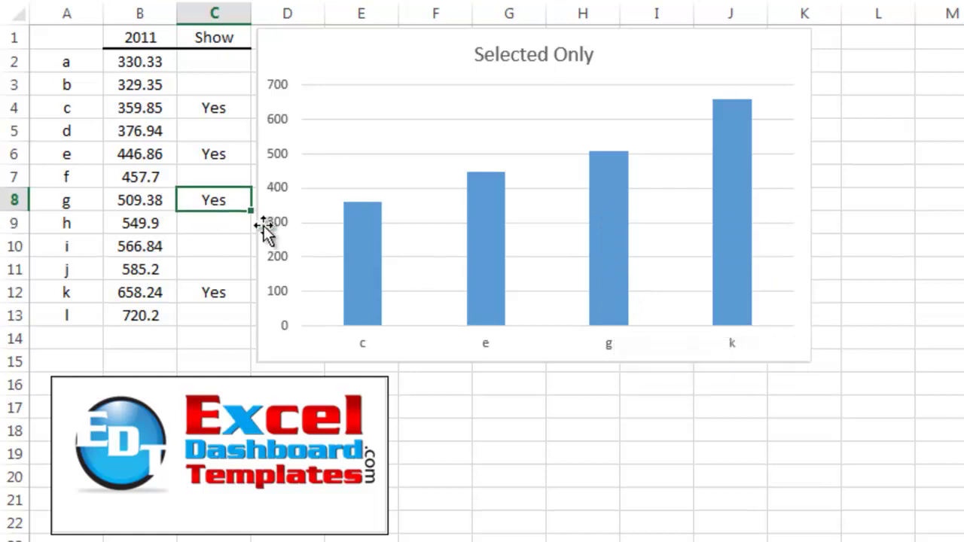
key("Delete")
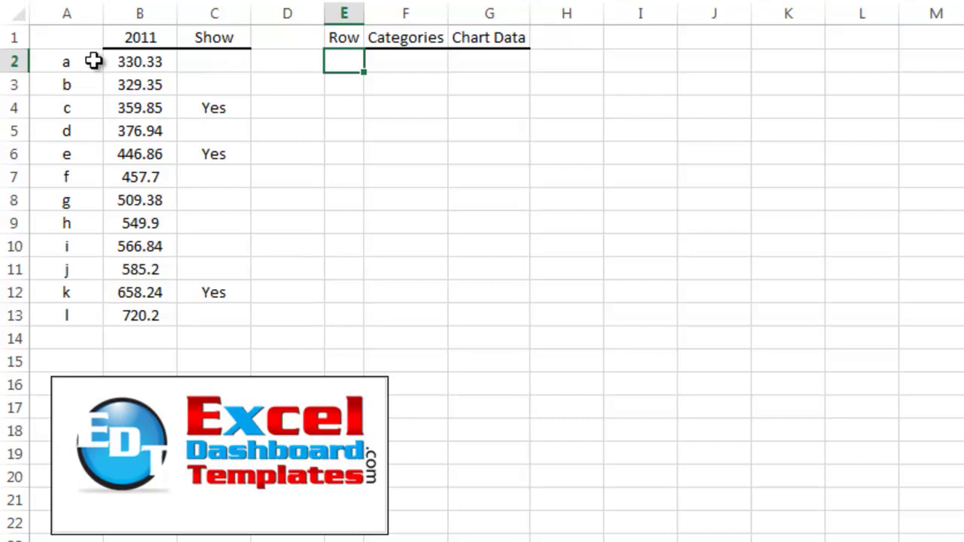
left_click_drag(43, 37, 129, 318)
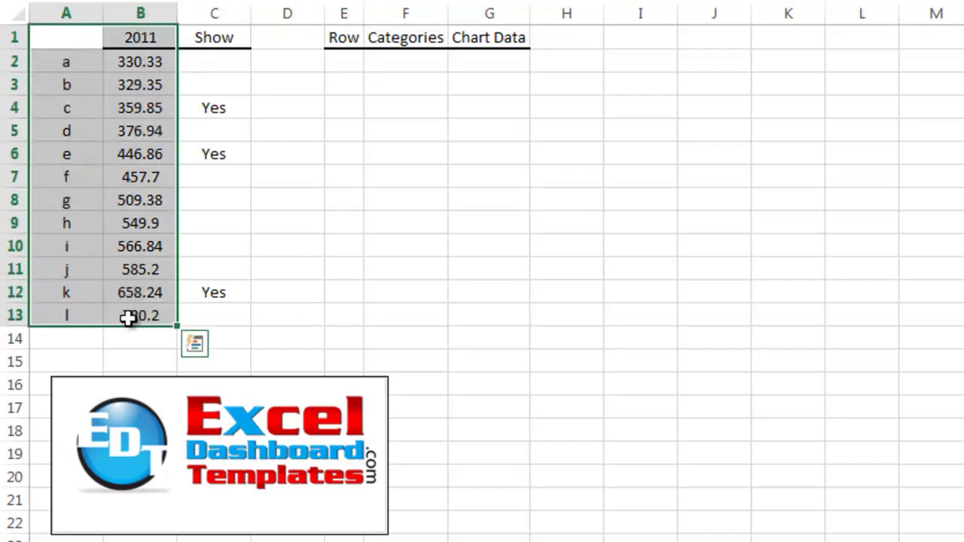
left_click(187, 62)
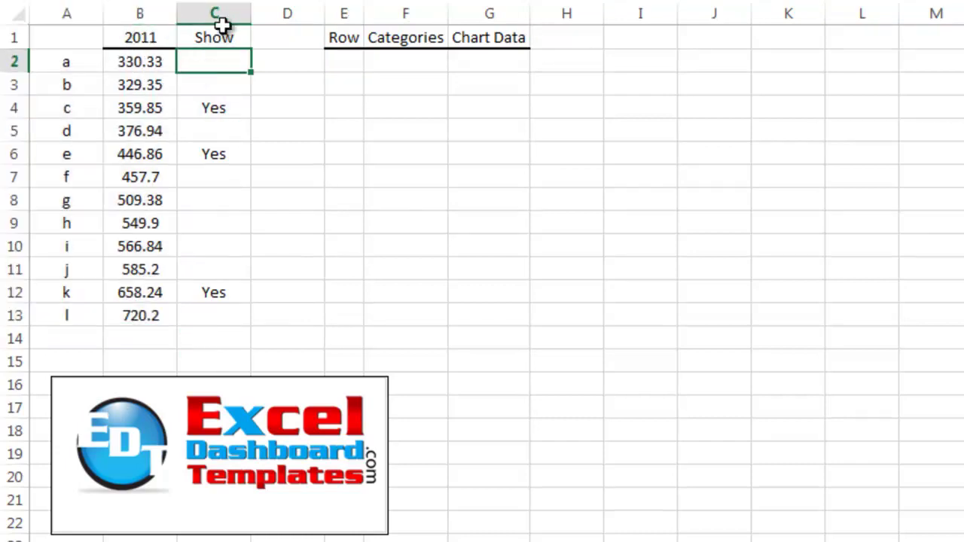
left_click_drag(221, 36, 219, 319)
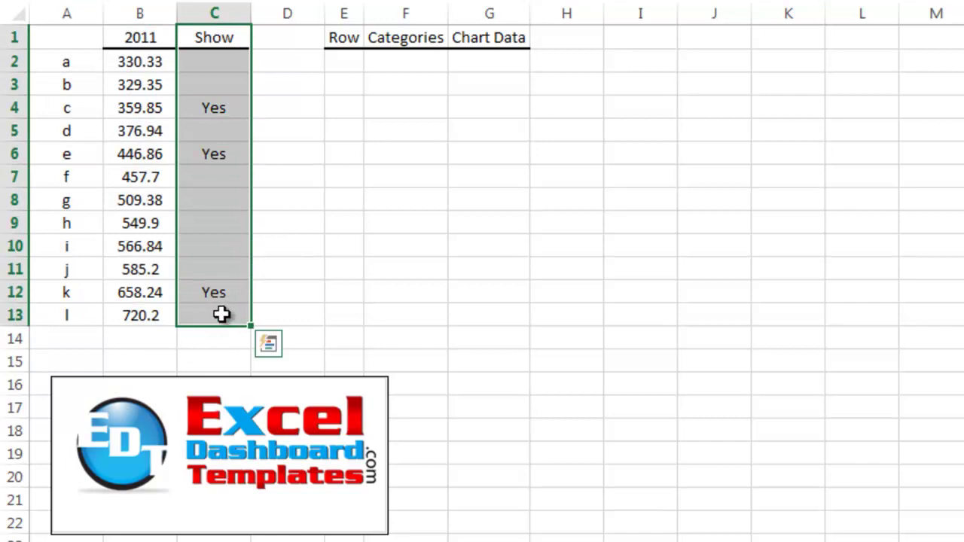
left_click(224, 221)
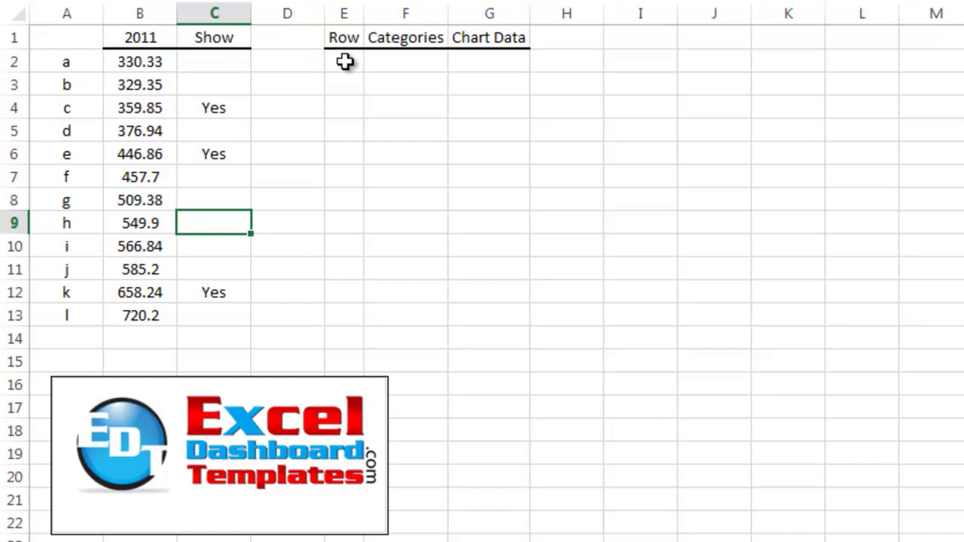
left_click_drag(338, 36, 482, 38)
left_click(389, 81)
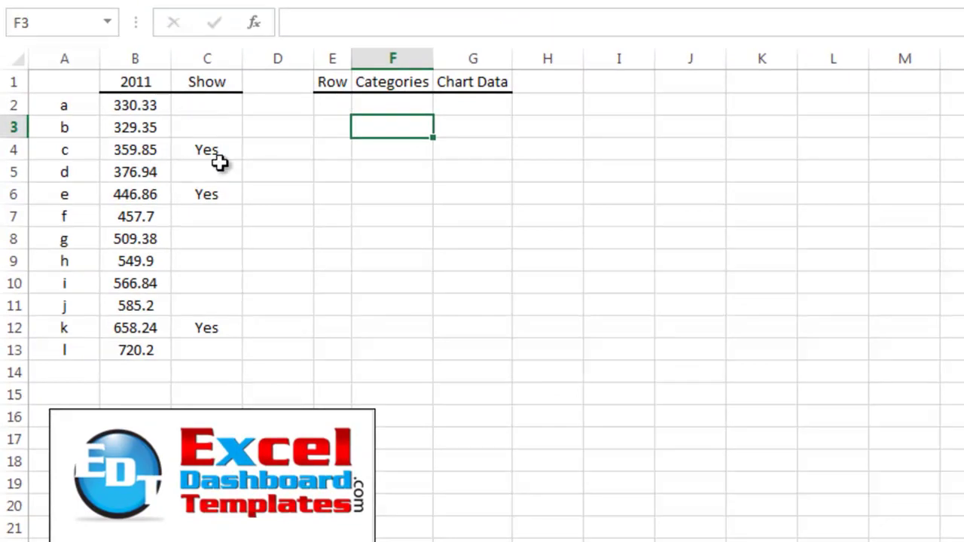
- Enter the formula =IF(C2="Yes",ROW(),"") in cell E2 under the Row heading
left_click(329, 102)
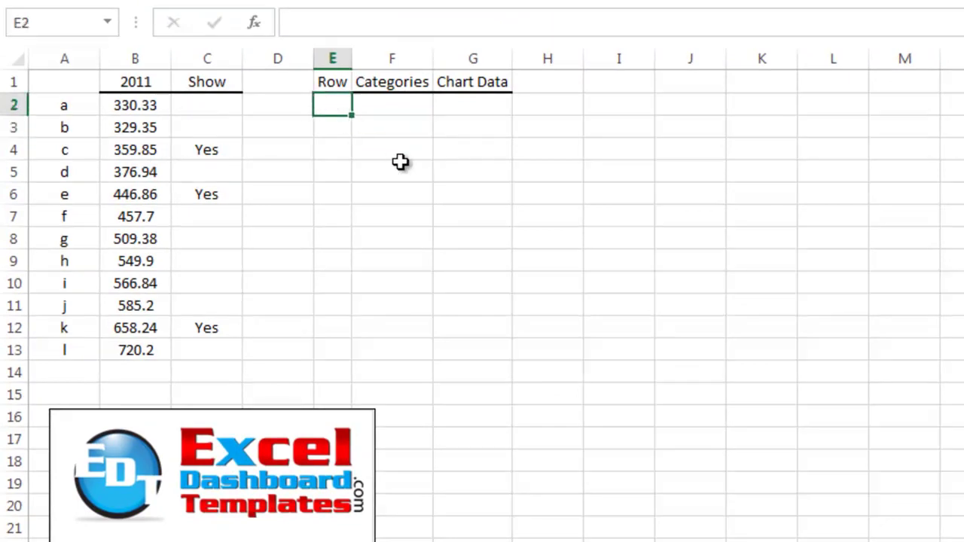
type("=")
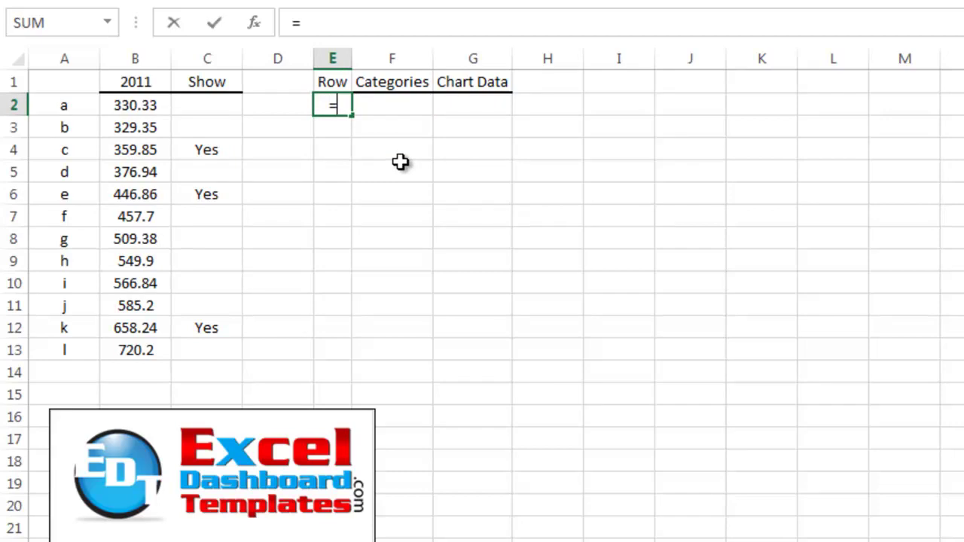
type("if(")
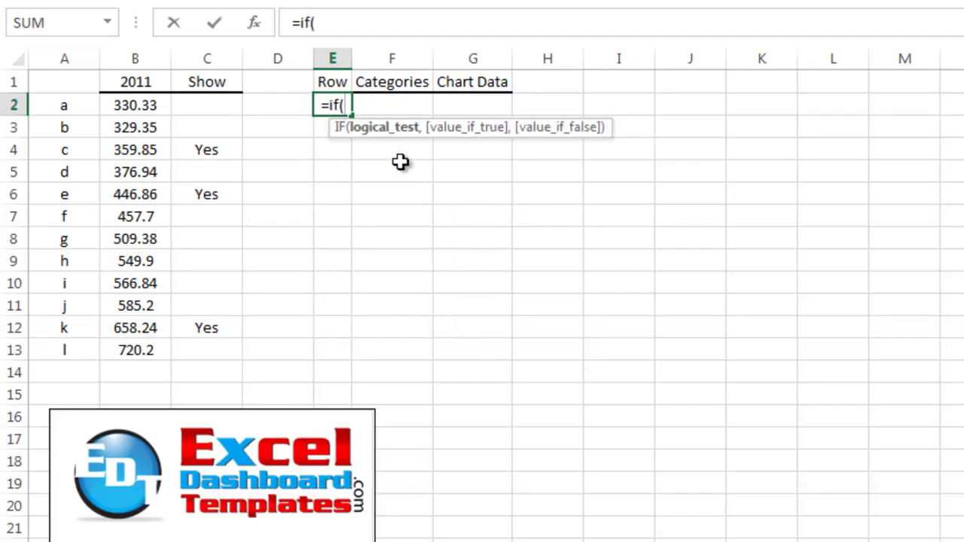
left_click(225, 106)
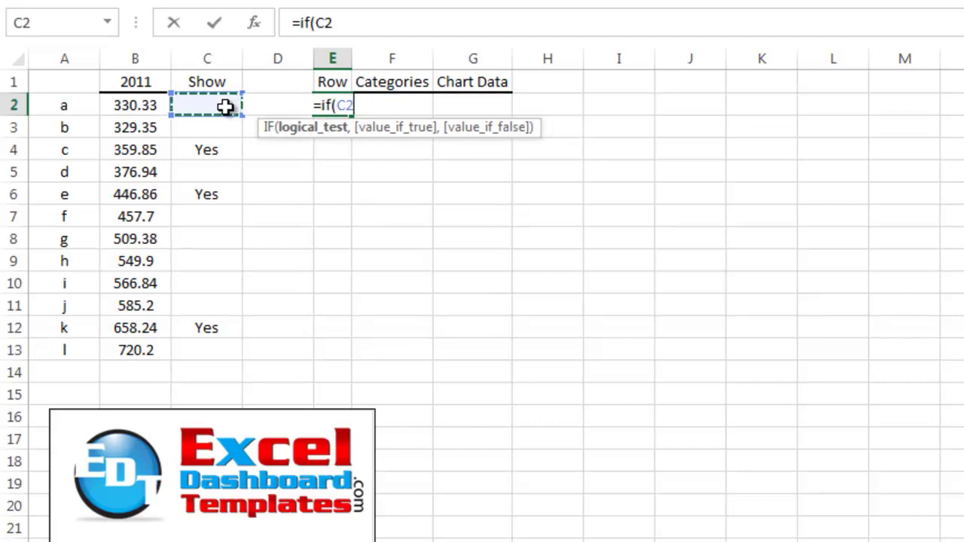
type("=\"Yes\"")
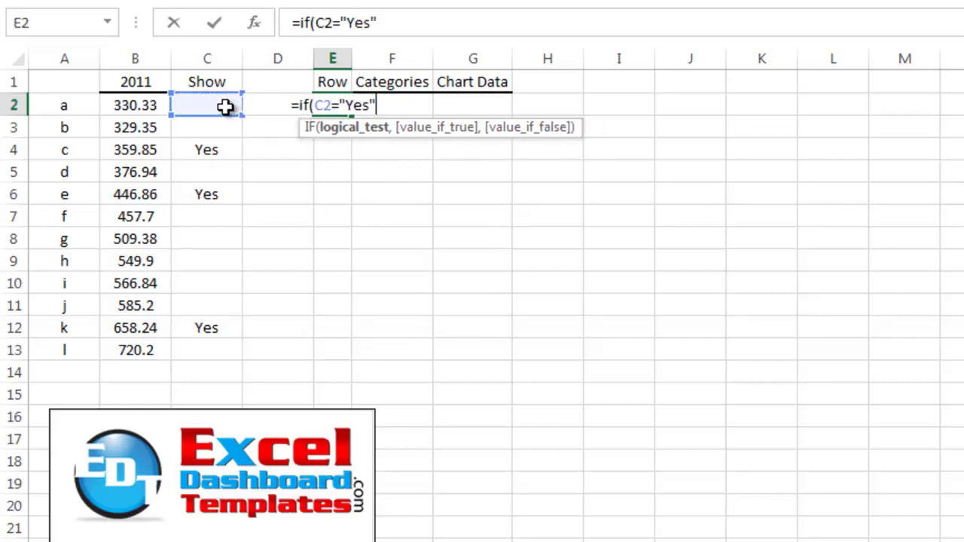
type(",Row")
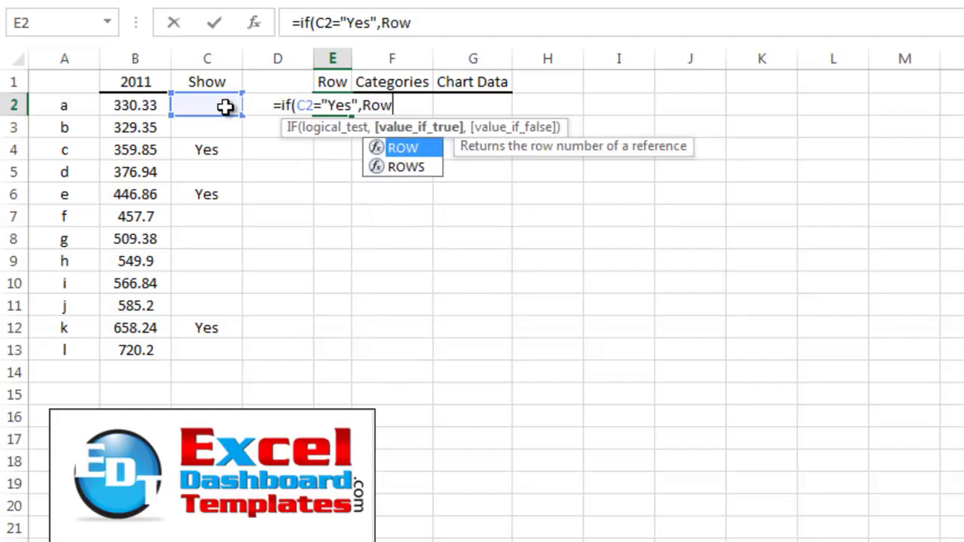
type("(),")
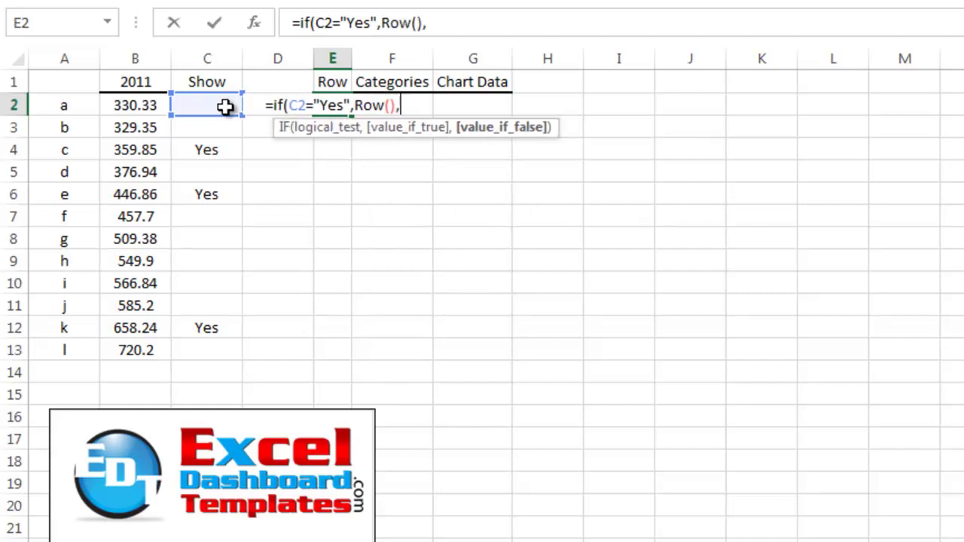
type("\"\")")
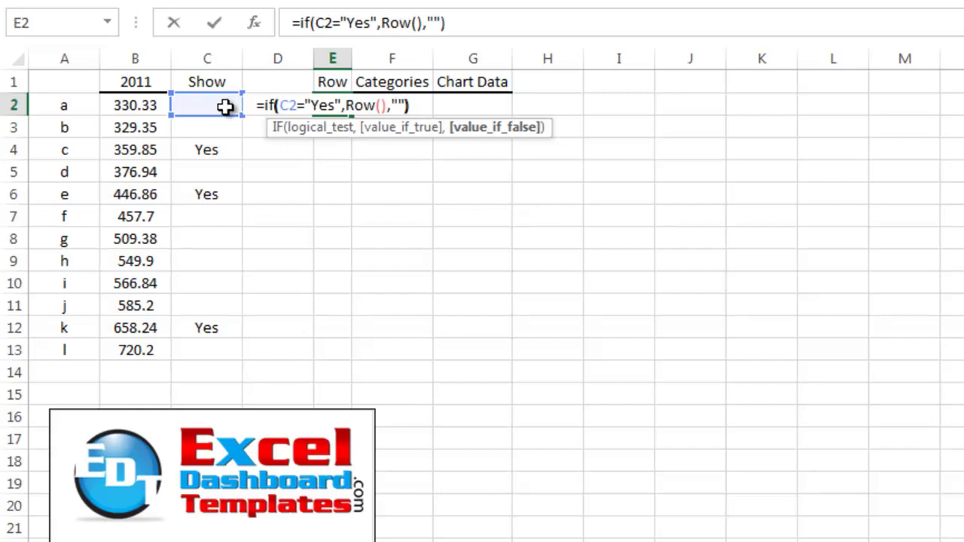
key("Return")
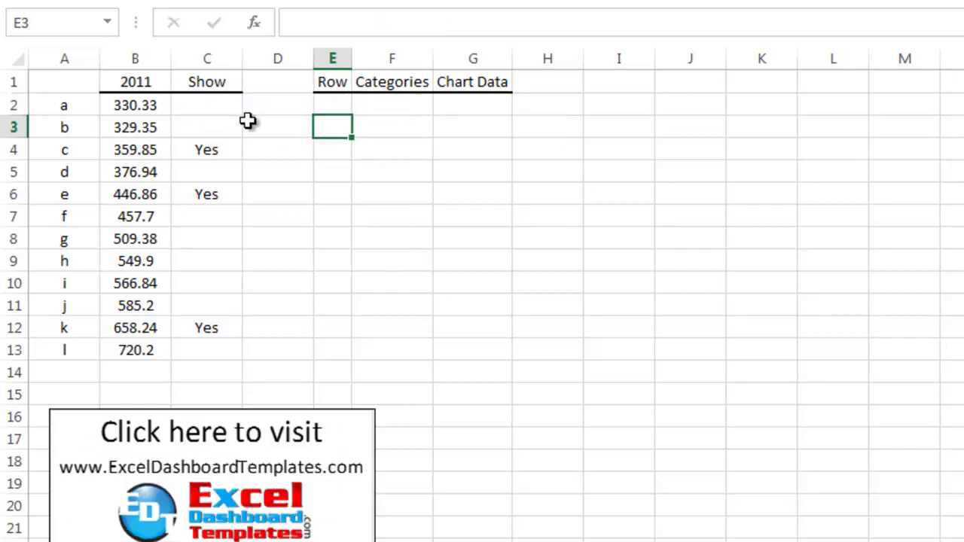
- Fill the Row formula from E2 down to E13, and inspect the copies in E4, E6 and E12
left_click(336, 108)
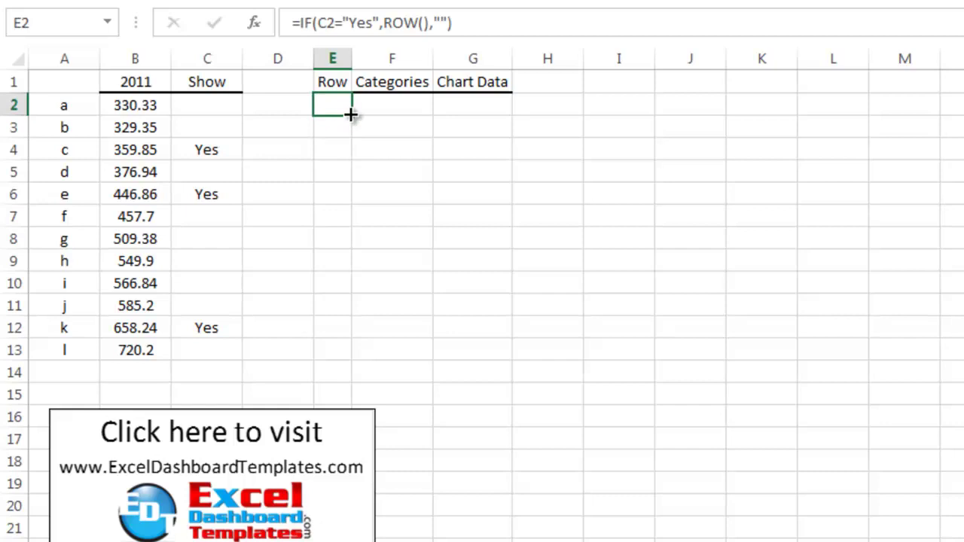
left_click_drag(350, 114, 363, 257)
left_click(363, 258)
left_click(337, 153)
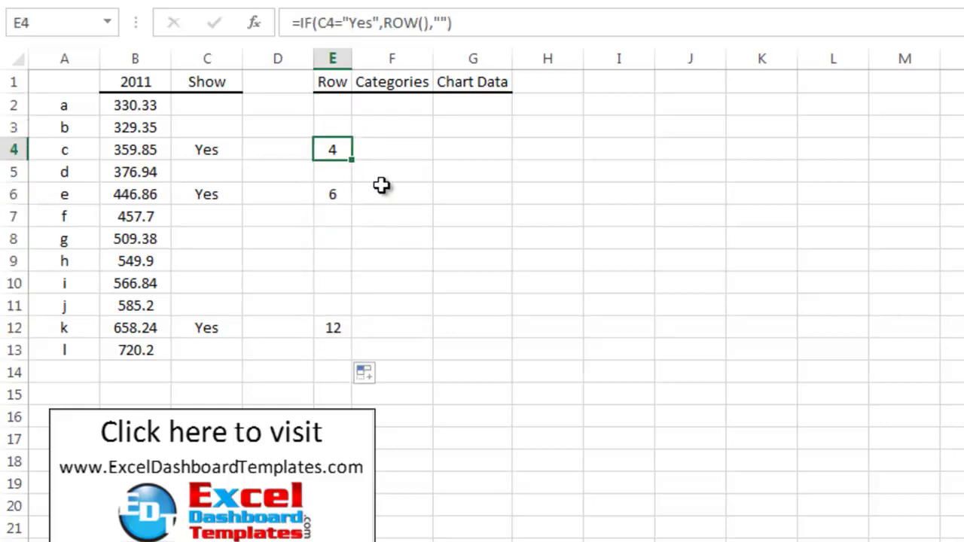
left_click(338, 195)
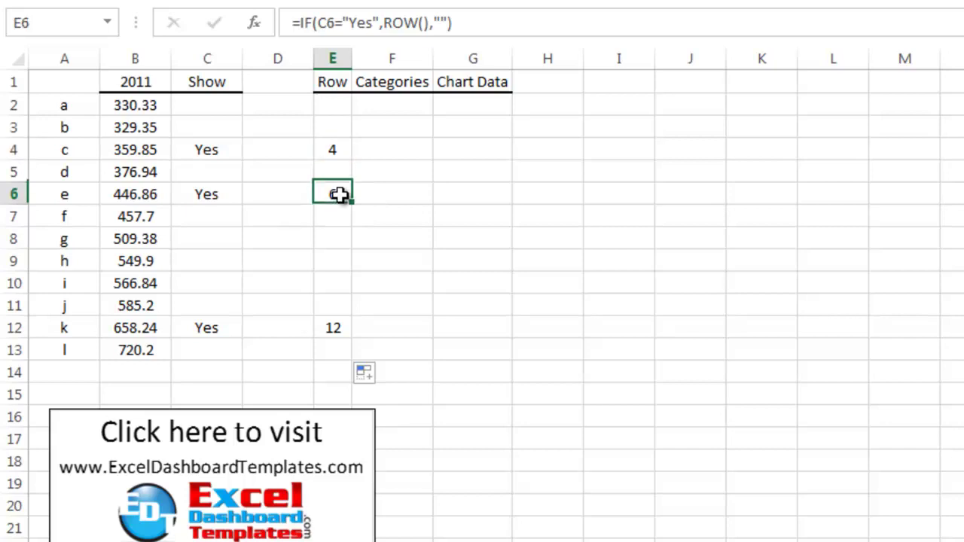
left_click(331, 326)
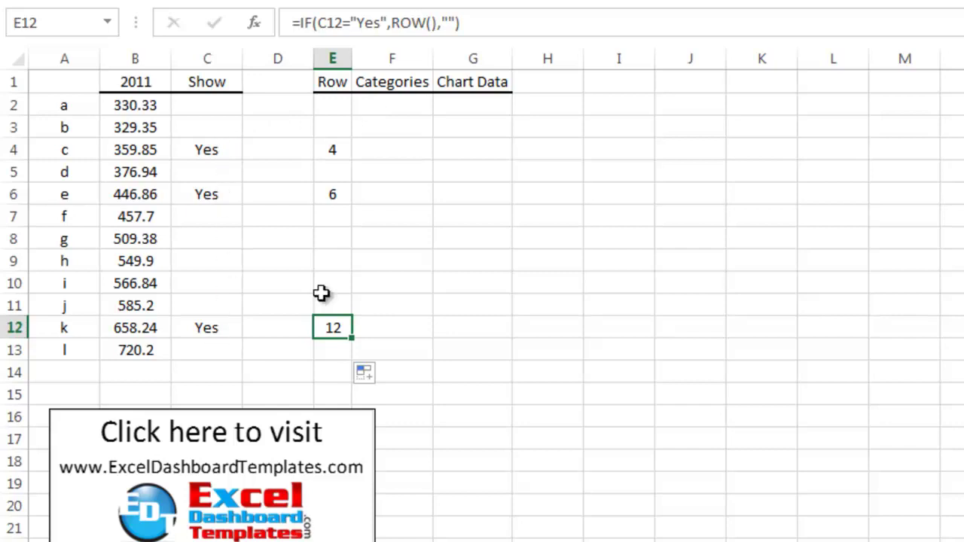
left_click(389, 112)
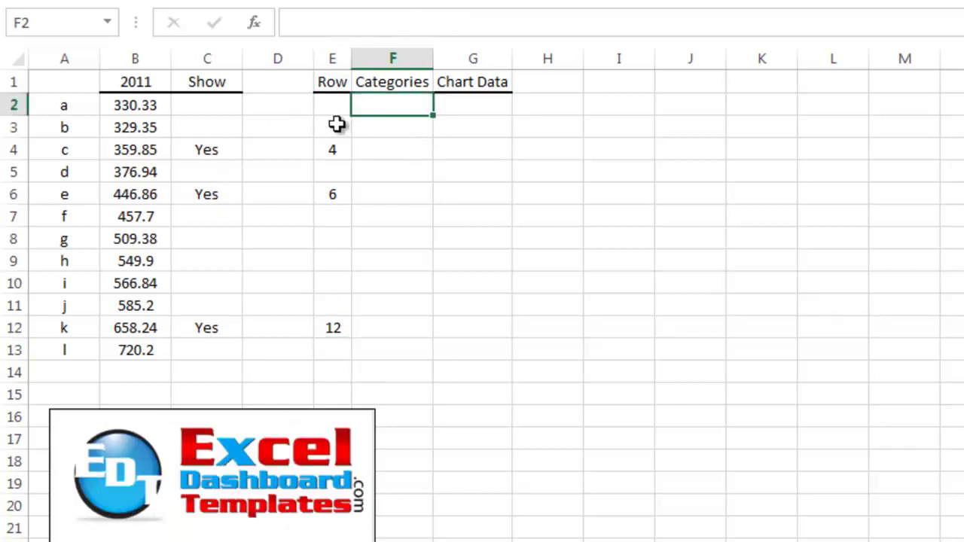
left_click_drag(332, 110, 334, 349)
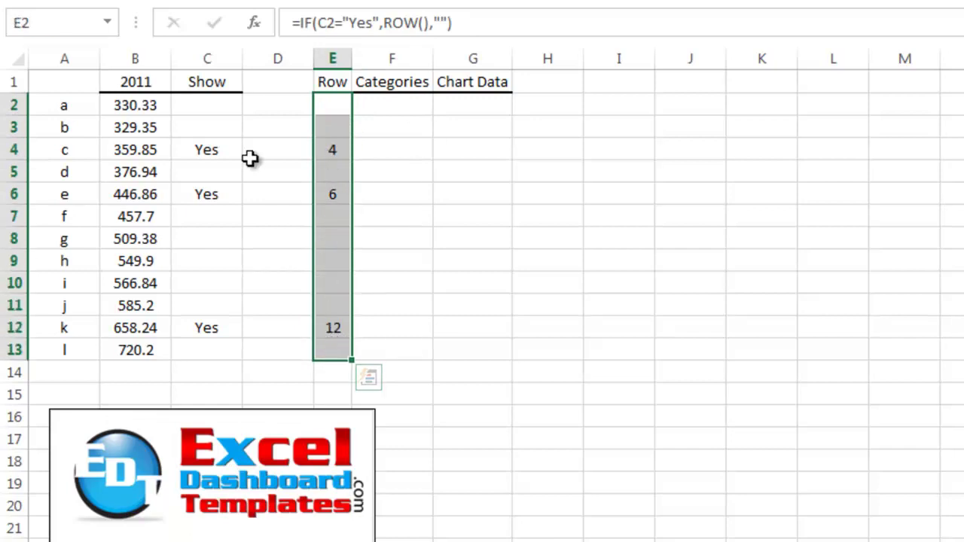
left_click_drag(409, 101, 407, 148)
- Start a formula in F2 under the Categories heading with INDEX, using the absolute range $A$1:$A$13 as its array
left_click(409, 102)
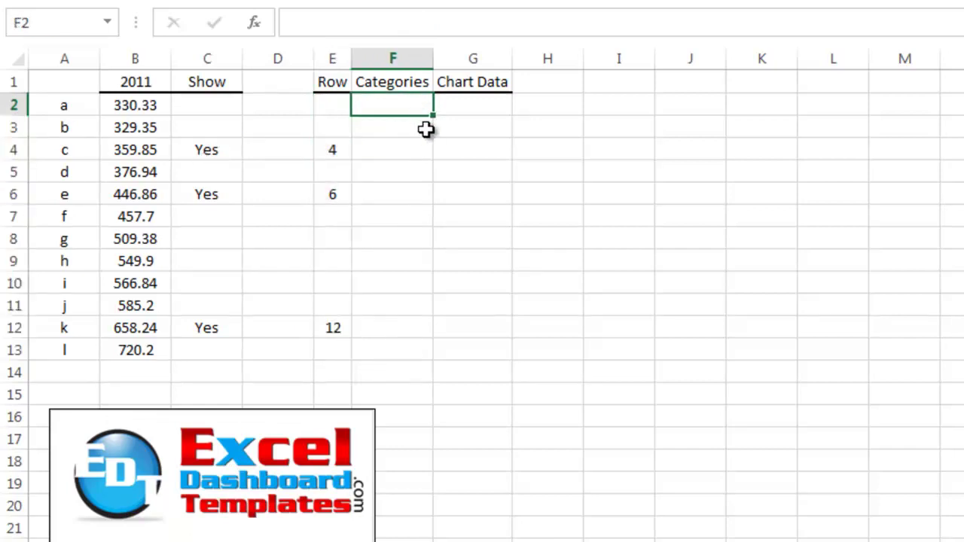
left_click(430, 18)
type("=")
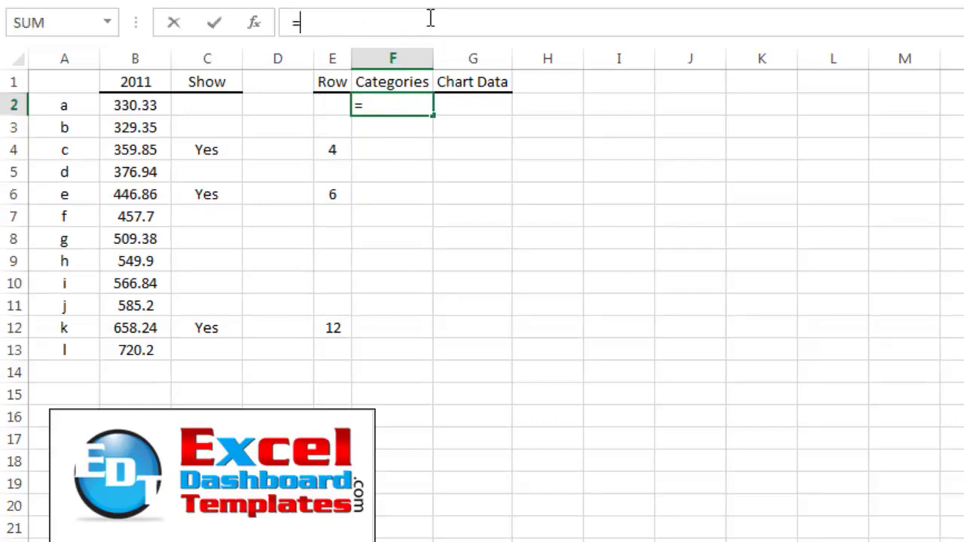
type("In")
key("Tab")
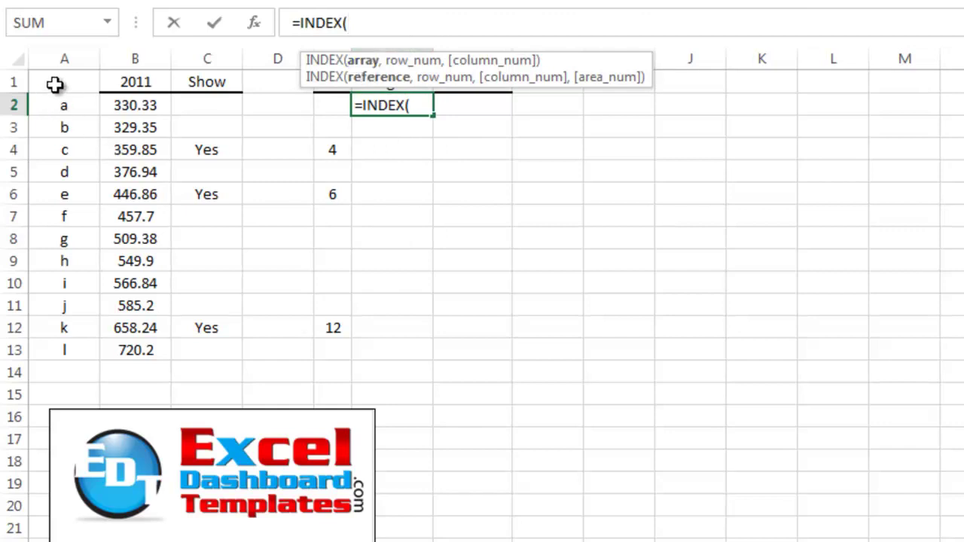
left_click_drag(55, 83, 49, 354)
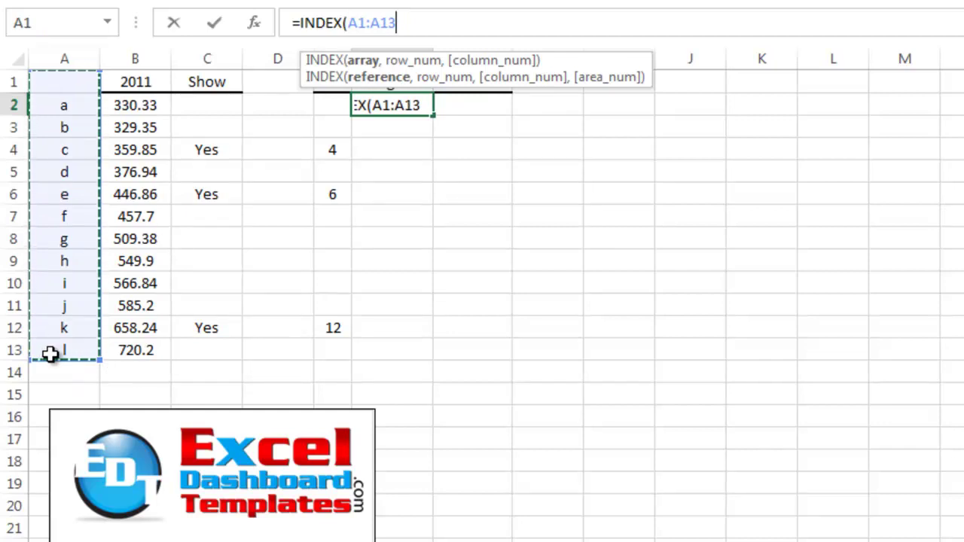
key("F4")
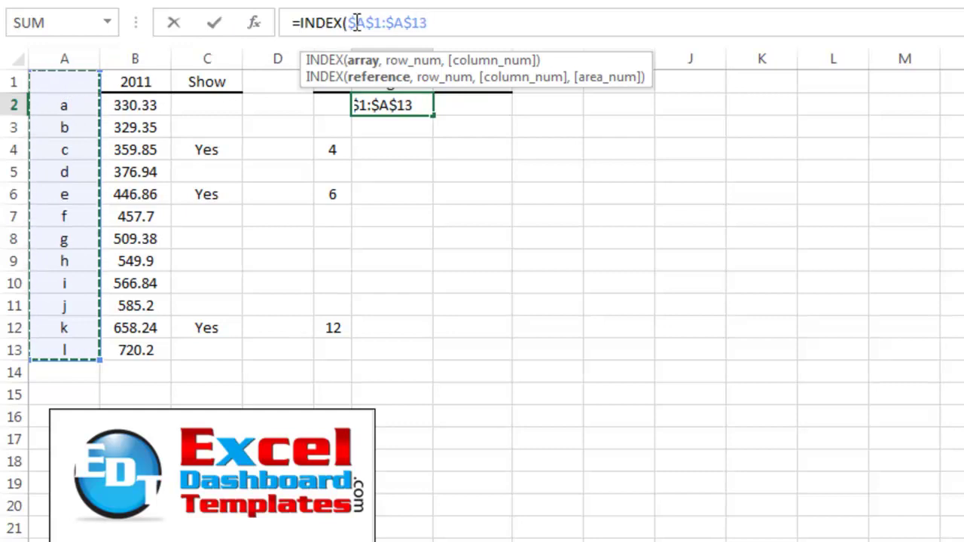
type(",")
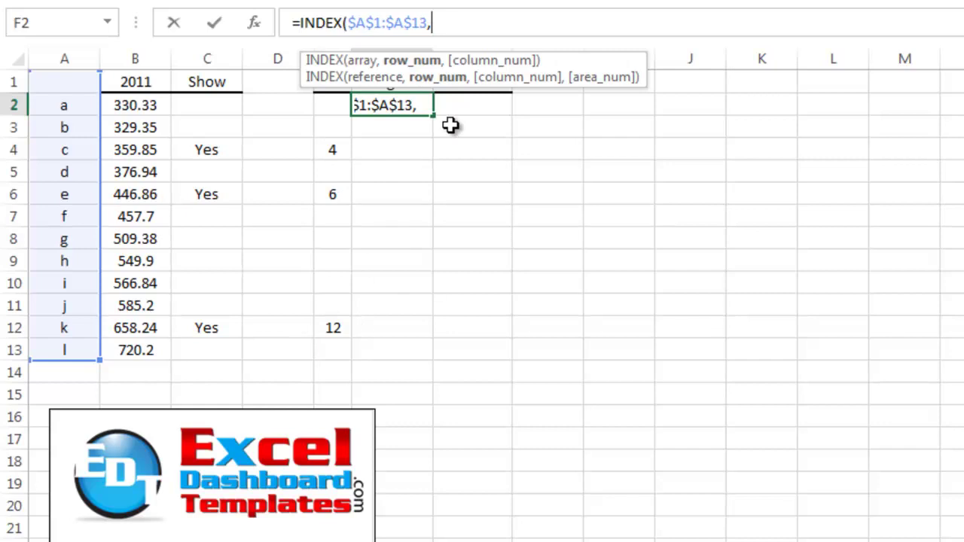
- Nest SMALL as the row number argument of INDEX, with the absolute range $E$2:$E$13 as its array
type("sma")
key("Tab")
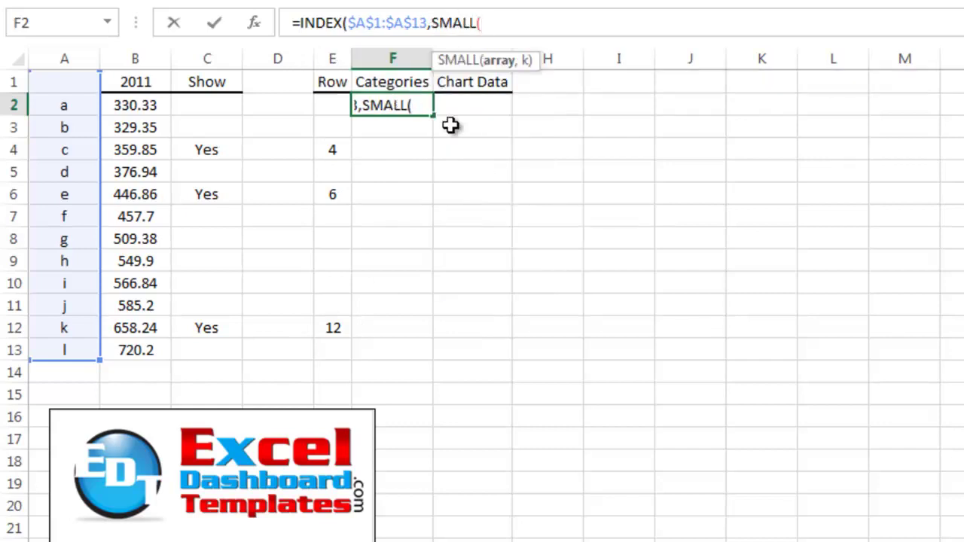
left_click(328, 106)
left_click_drag(328, 106, 329, 354)
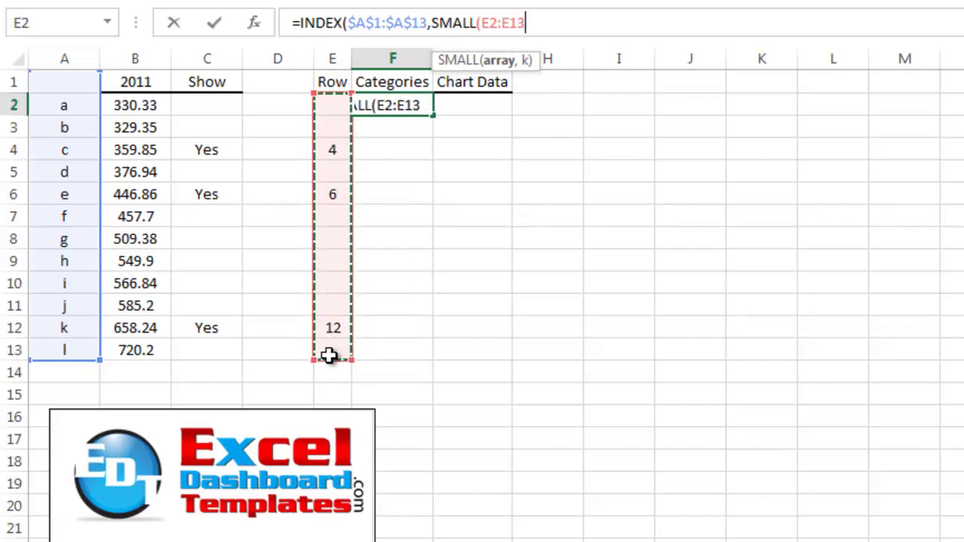
key("F4")
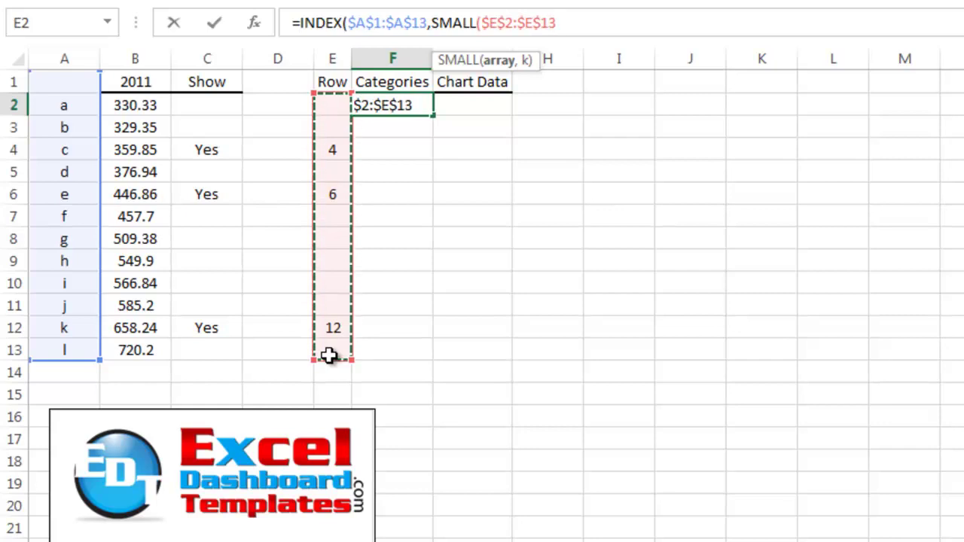
type(",")
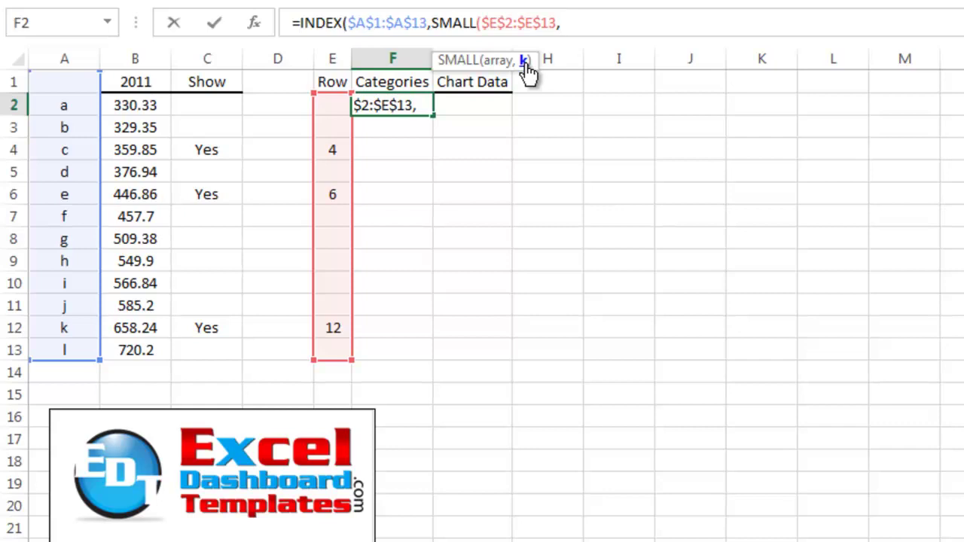
- Complete the F2 formula with ROW(F1) as the k argument of SMALL and 1 as the INDEX column number, and enter it
type("row(f1)")
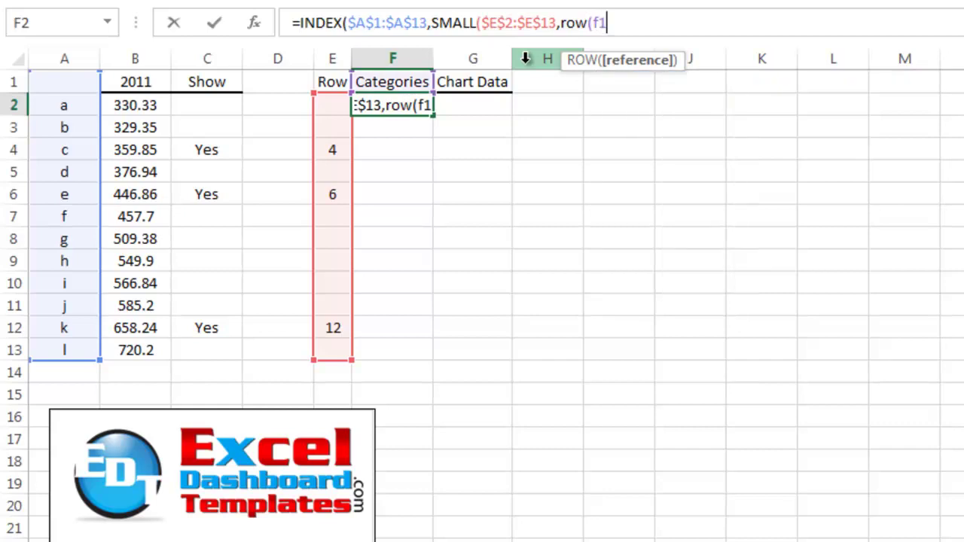
left_click(606, 23)
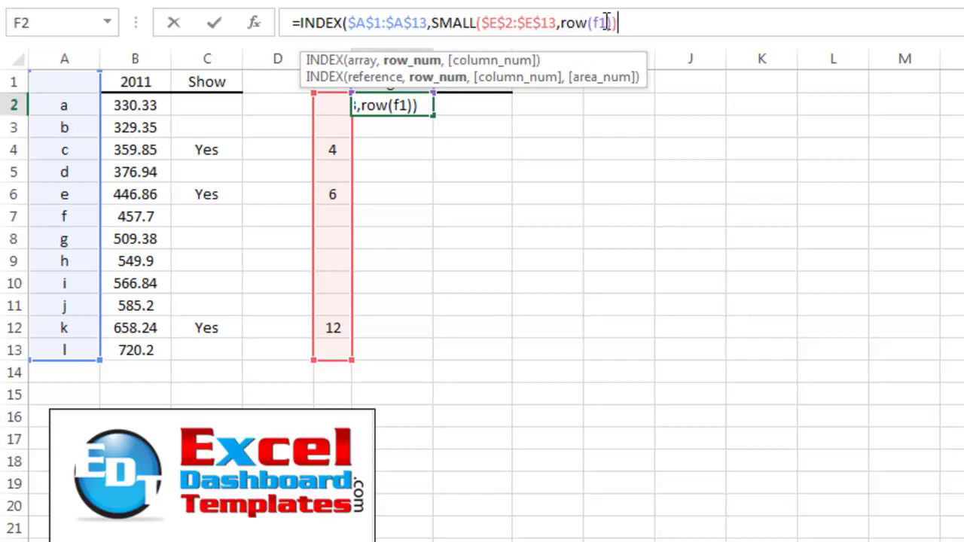
type(",")
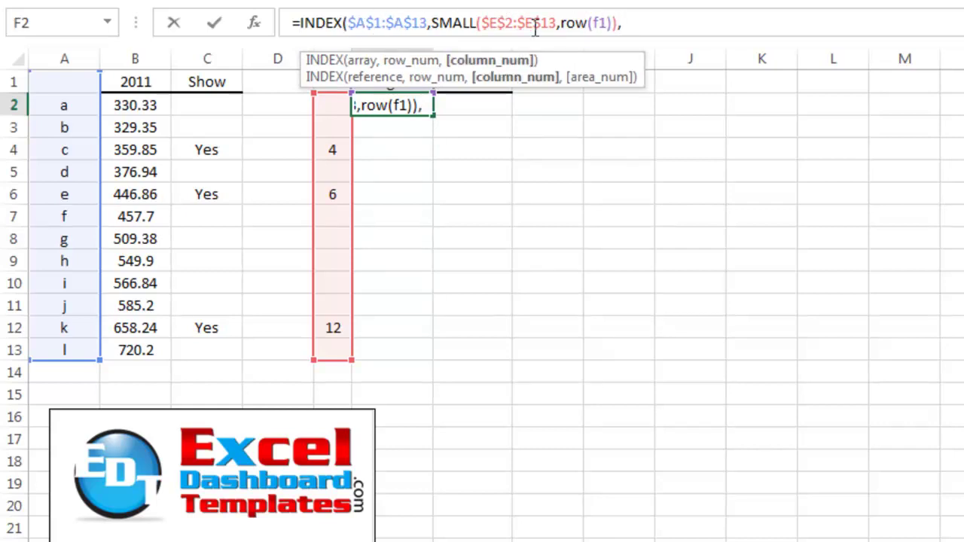
type("1")
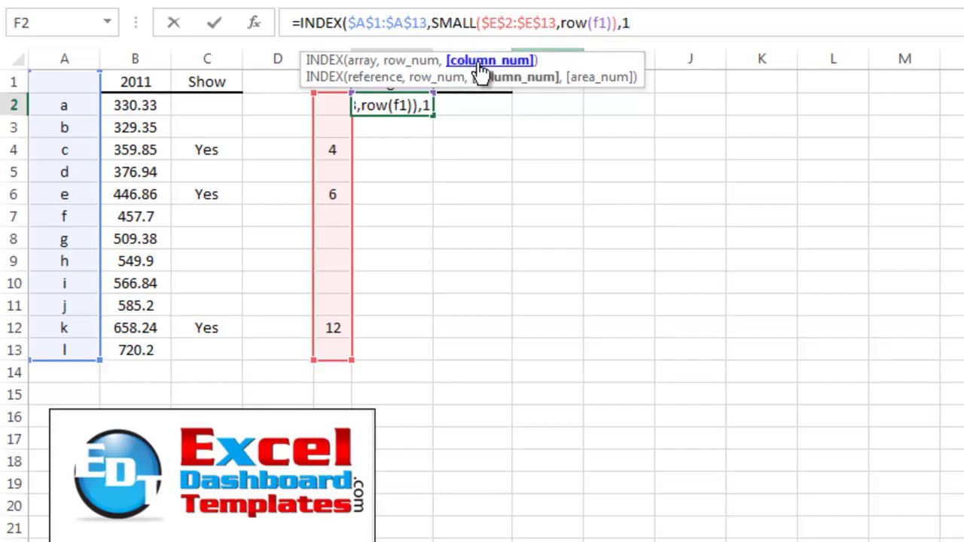
type(")")
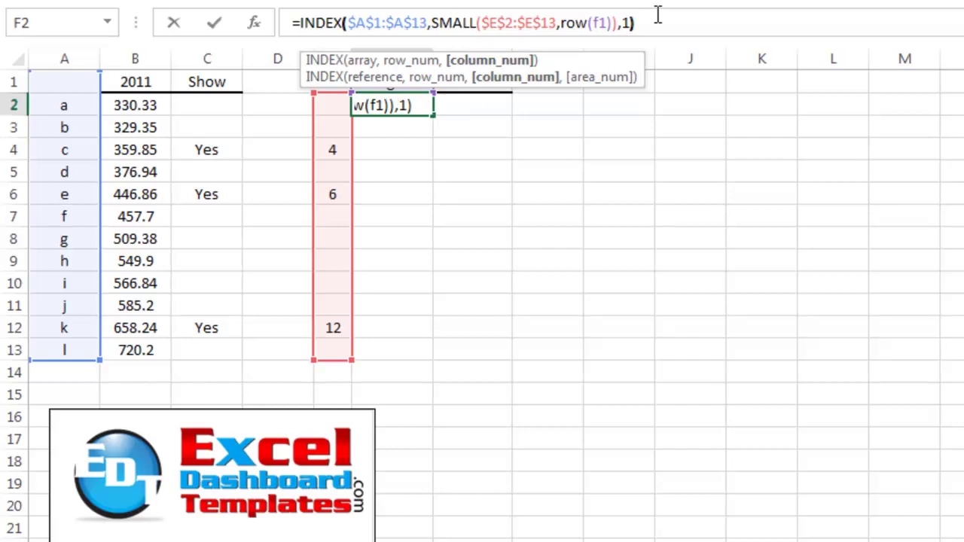
key("Return")
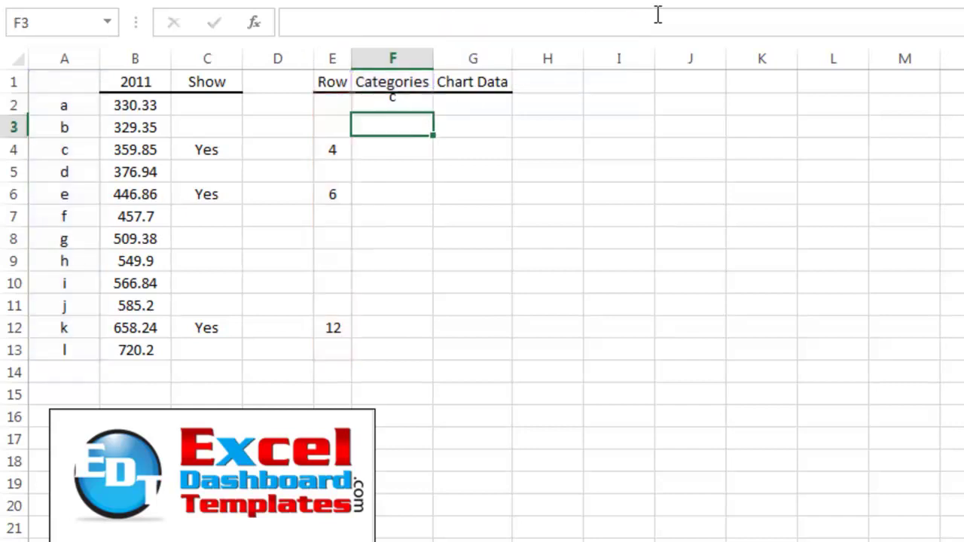
- Fill the Categories formula from F2 down to F13, and compare the copies with the Yes entries in the Show column
left_click(400, 103)
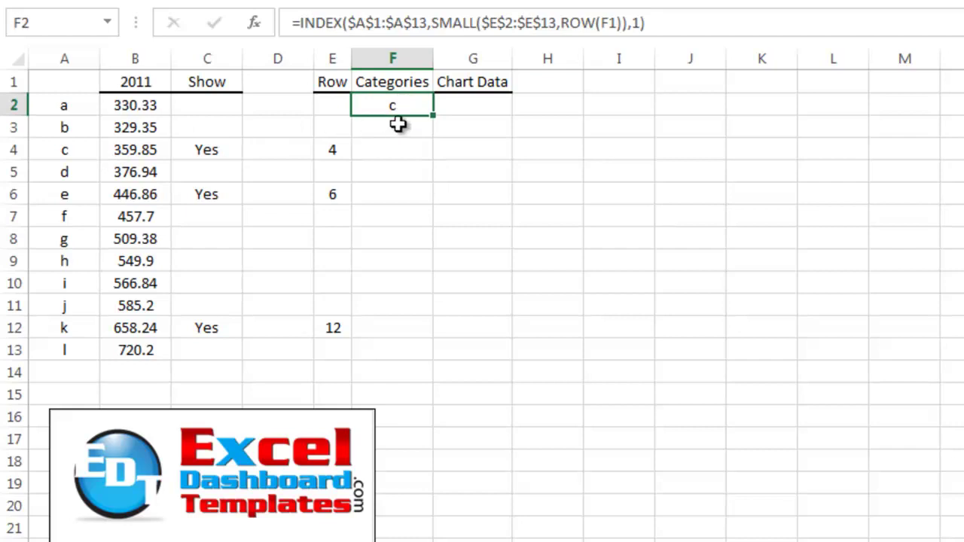
double_click(434, 116)
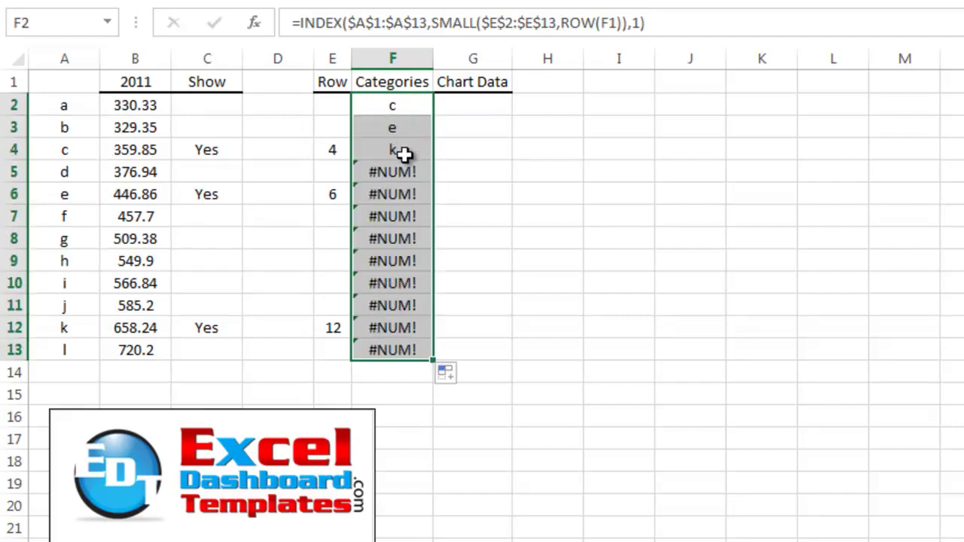
left_click(177, 149)
left_click(189, 197)
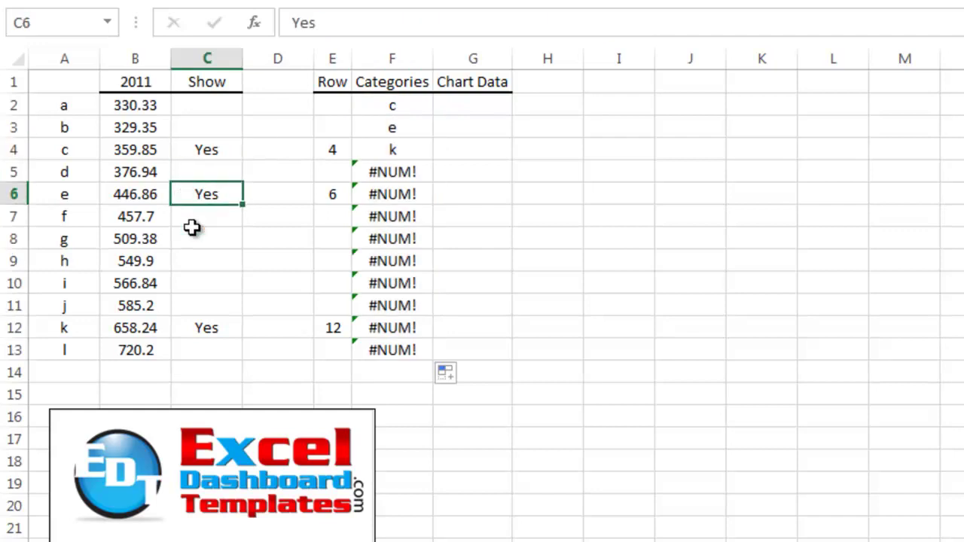
left_click(197, 331)
left_click(399, 149)
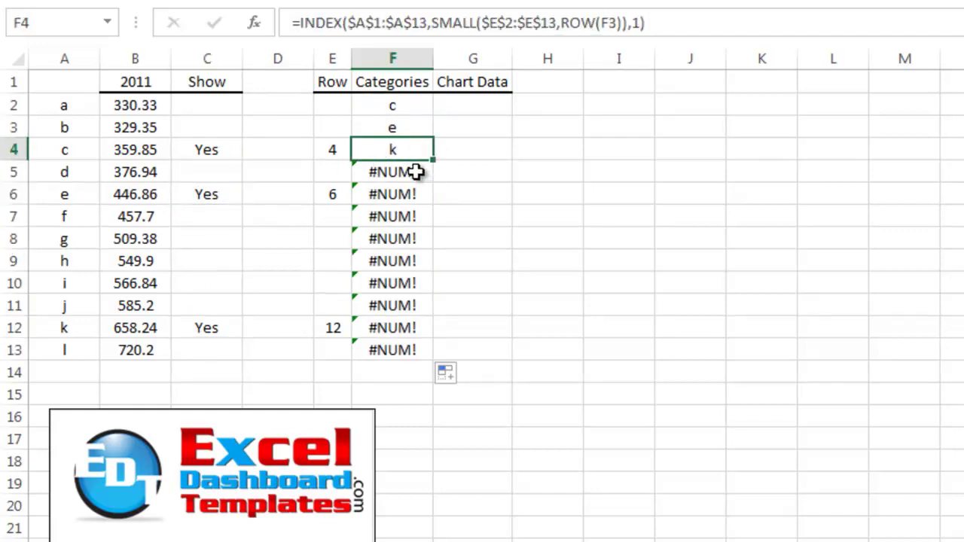
left_click(415, 172)
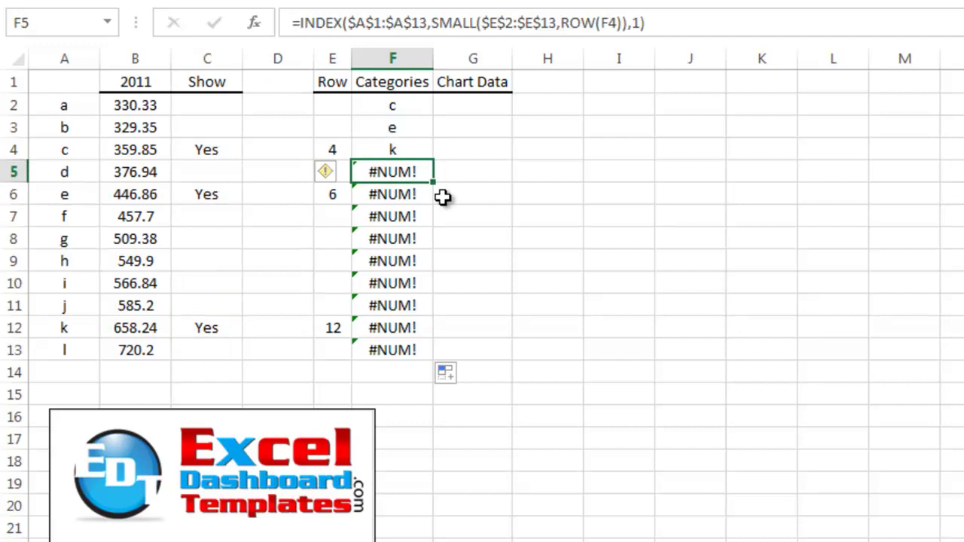
- Wrap the INDEX formula in F2 in IFERROR with "" as the value if error
left_click(385, 108)
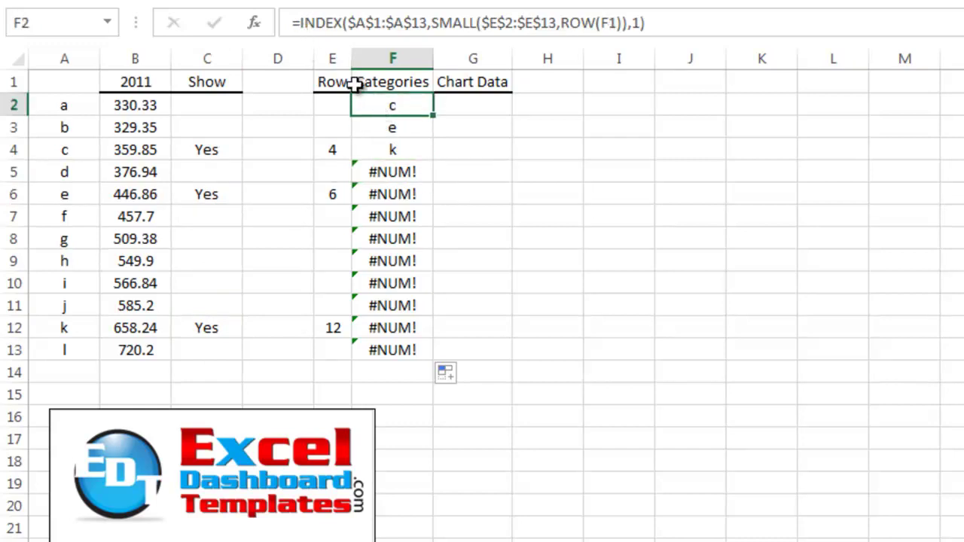
left_click(299, 24)
key("Escape")
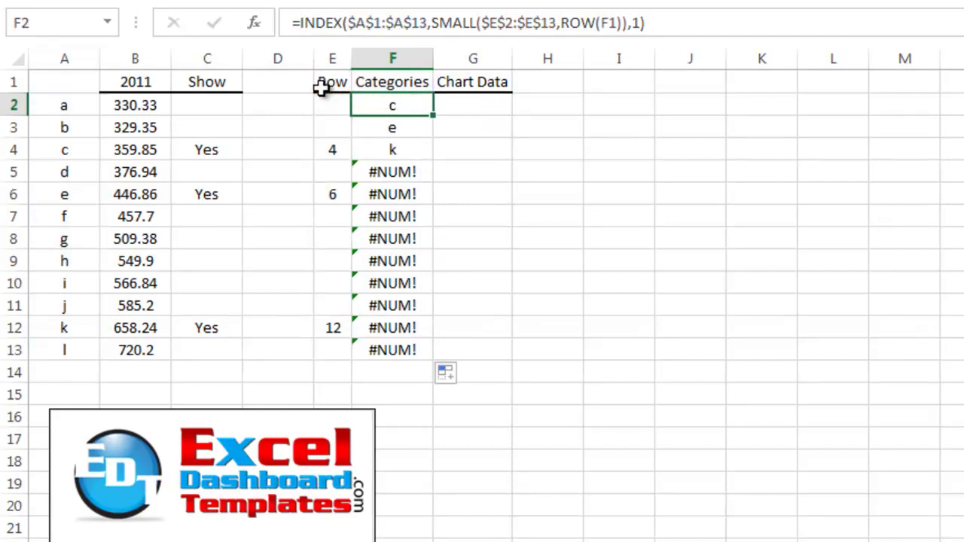
left_click(300, 25)
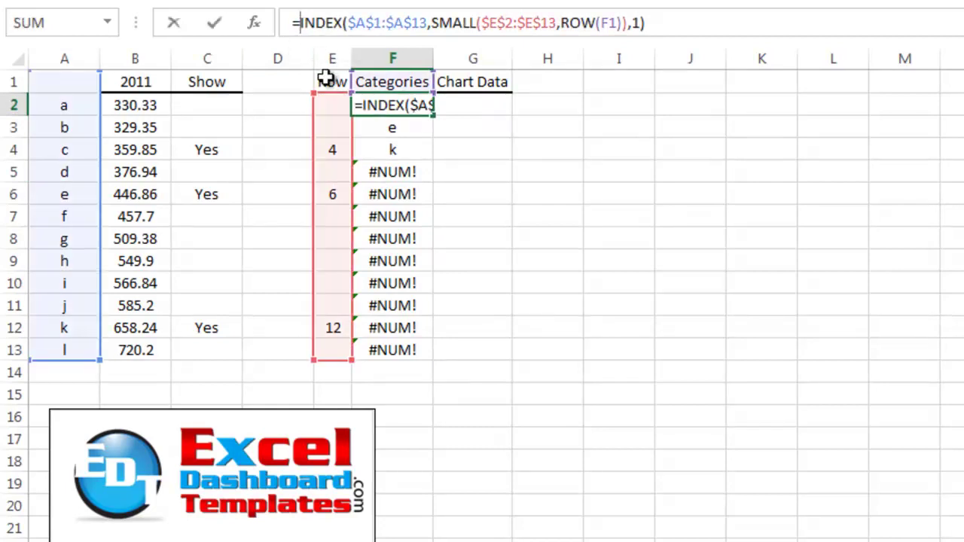
type("iferr")
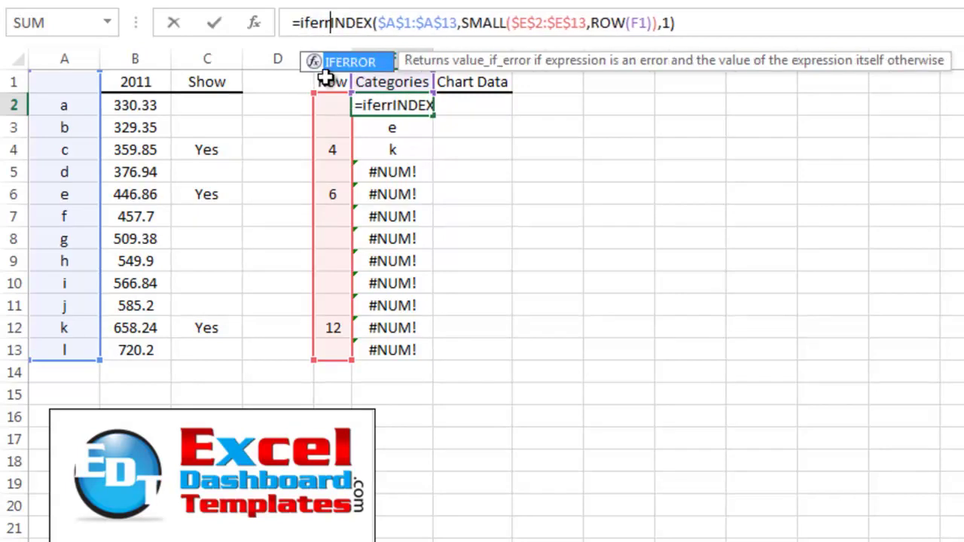
key("Tab")
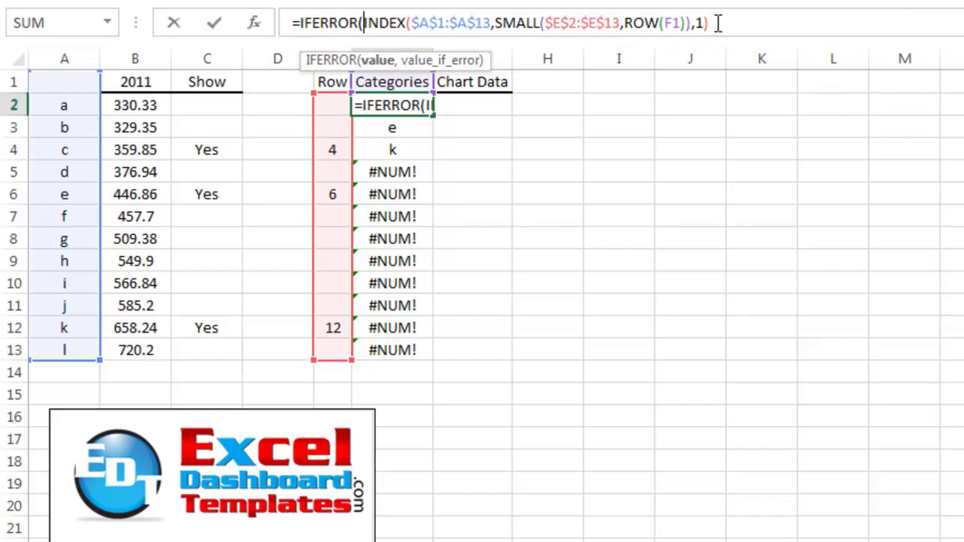
type(",")
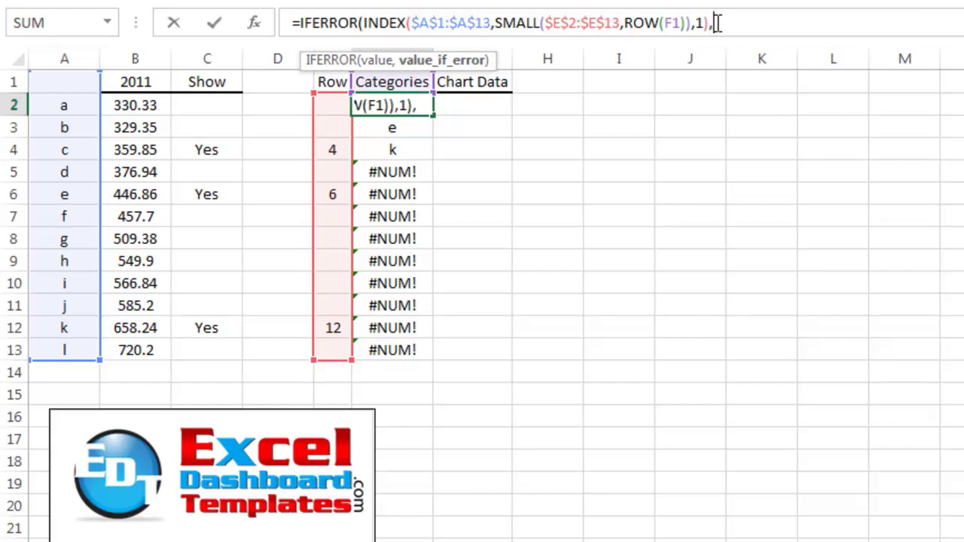
type("\"\")")
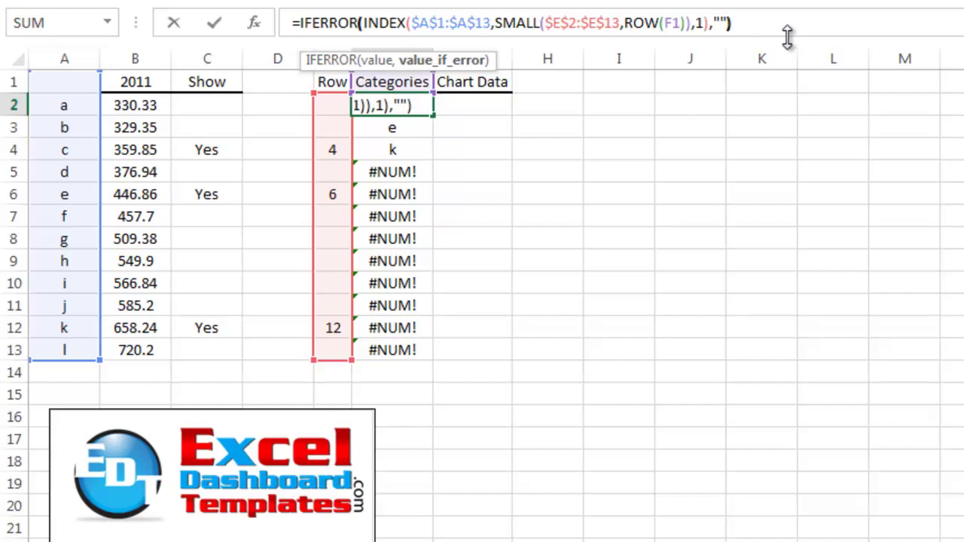
key("Return")
- Fill the IFERROR formula from F2 down to F13, and check the cells F5 to F13
left_click(426, 106)
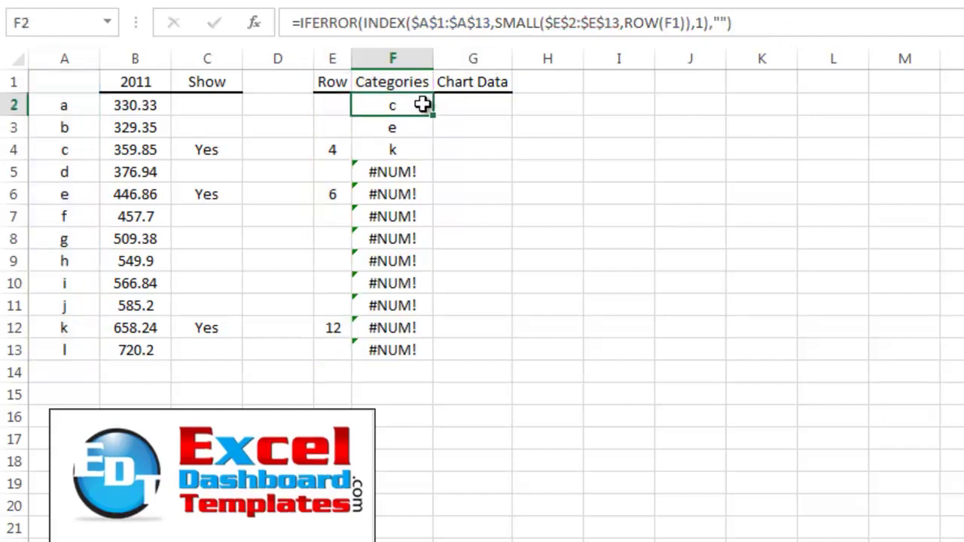
double_click(433, 115)
left_click_drag(394, 172, 407, 350)
left_click(441, 327)
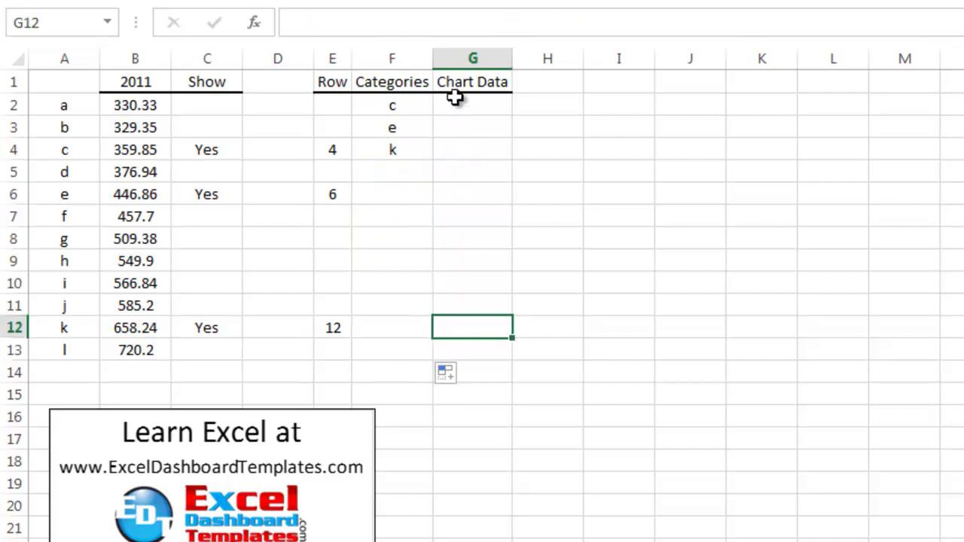
- Copy the full IFERROR formula text from F2 into G2 under Chart Data, keeping its references unchanged
left_click(404, 104)
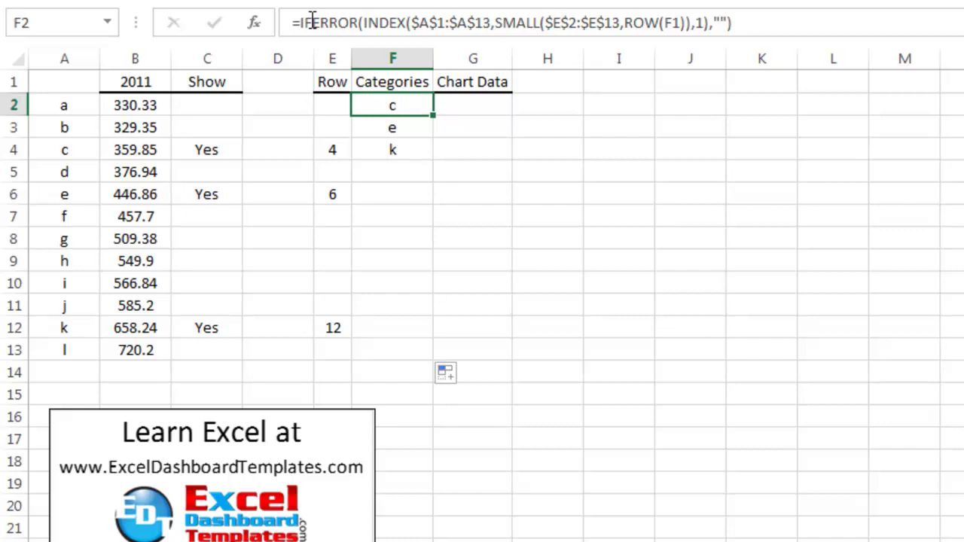
left_click_drag(295, 22, 798, 31)
key("ctrl+c")
key("Escape")
left_click(476, 106)
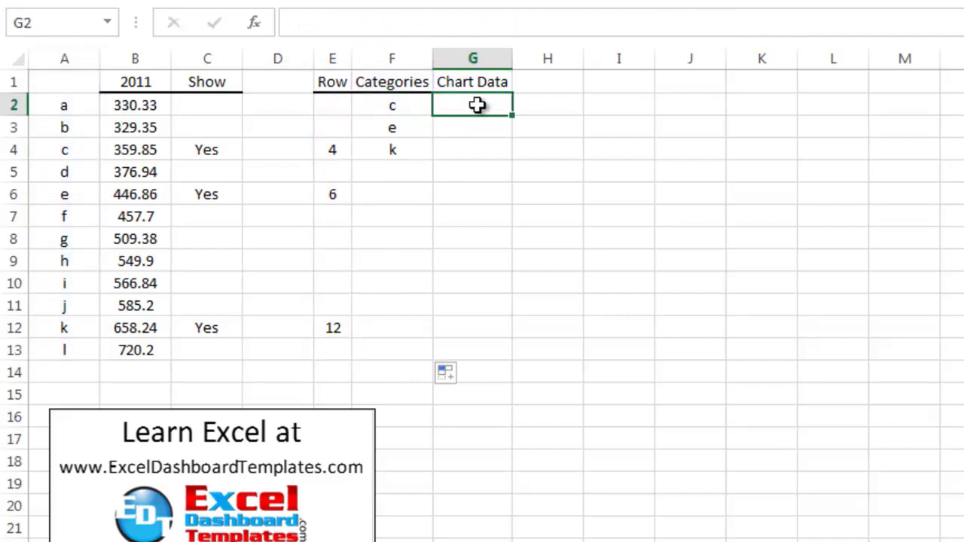
left_click(385, 20)
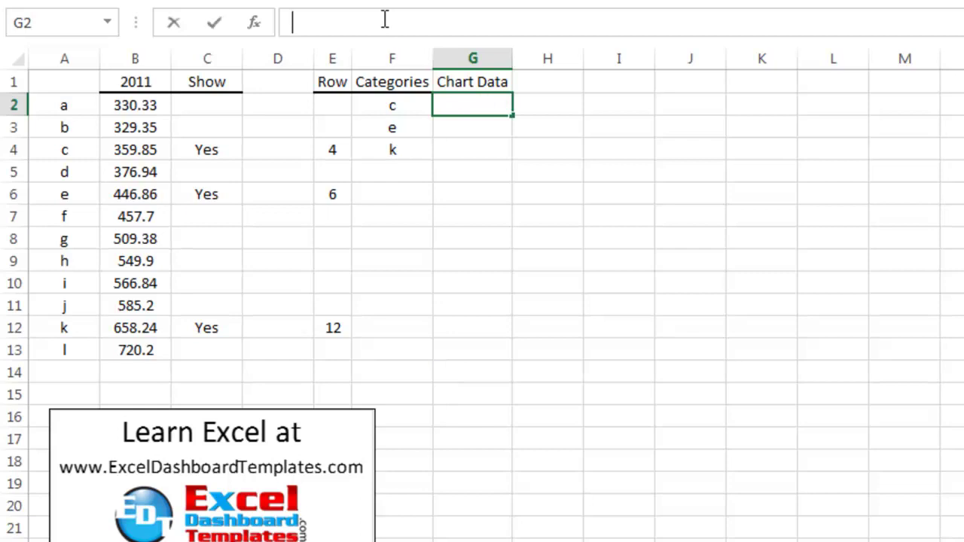
key("ctrl+v")
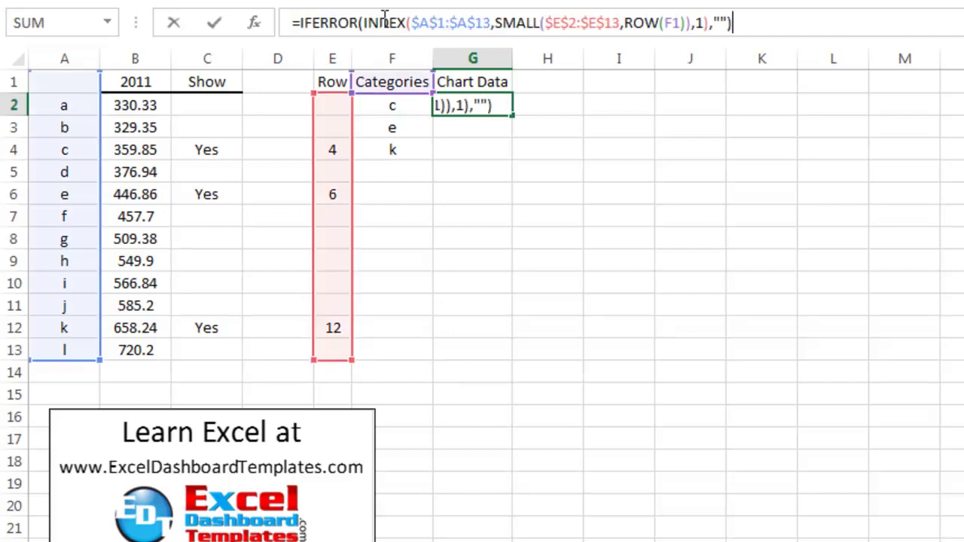
- Change the INDEX array in the G2 formula to $B$1:$B$13, enter it, and compare the result with B4
left_click(449, 24)
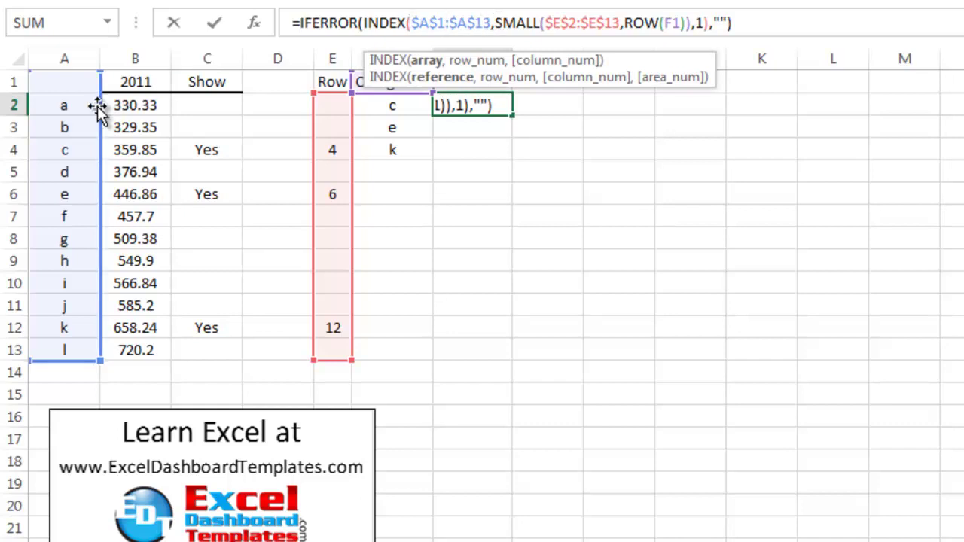
left_click_drag(98, 108, 113, 104)
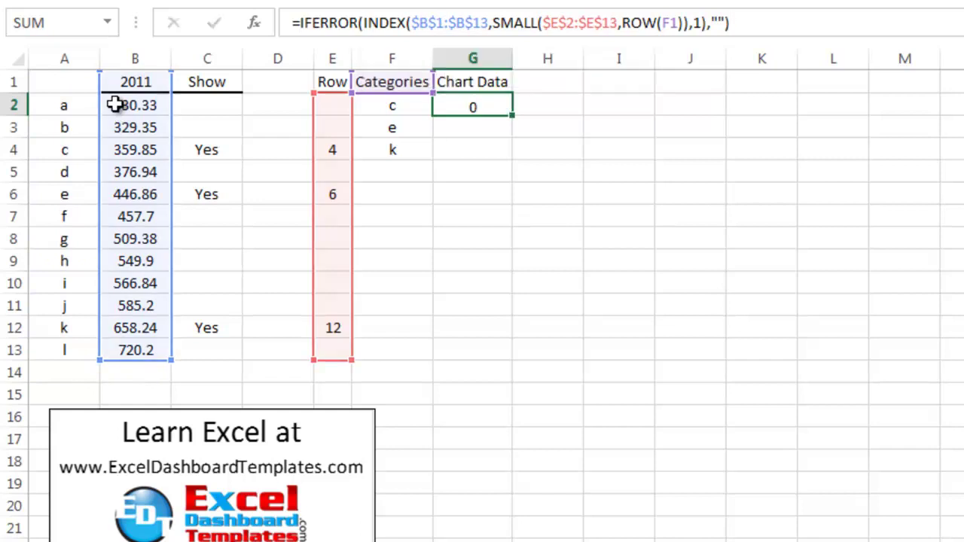
key("Return")
left_click(471, 107)
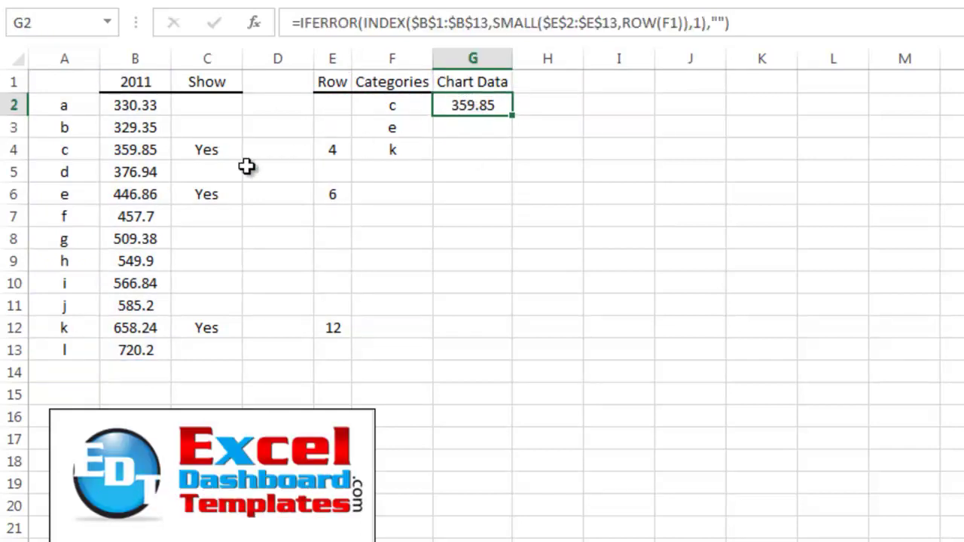
left_click(110, 155)
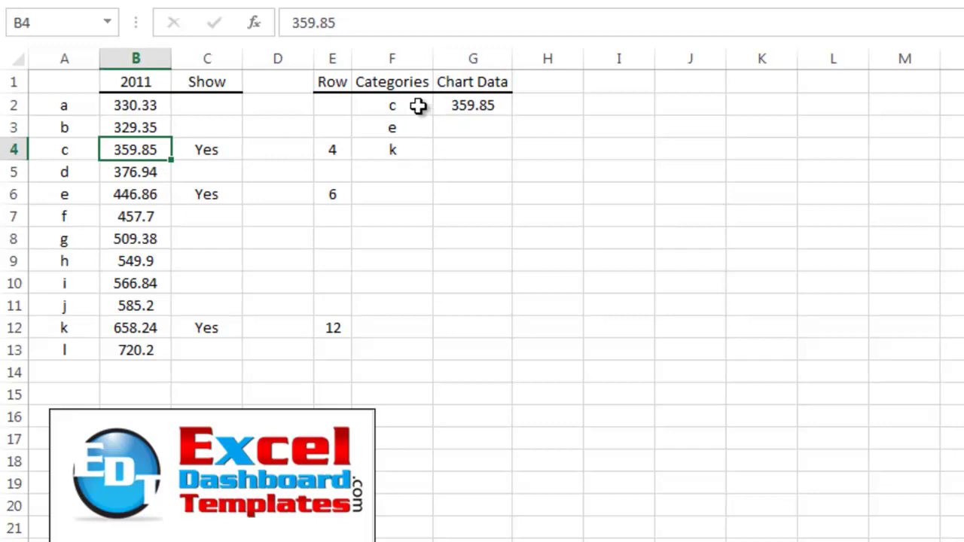
- Fill the Chart Data formula from G2 down to G13, and check the copies in G4 and G5
left_click(455, 105)
double_click(510, 117)
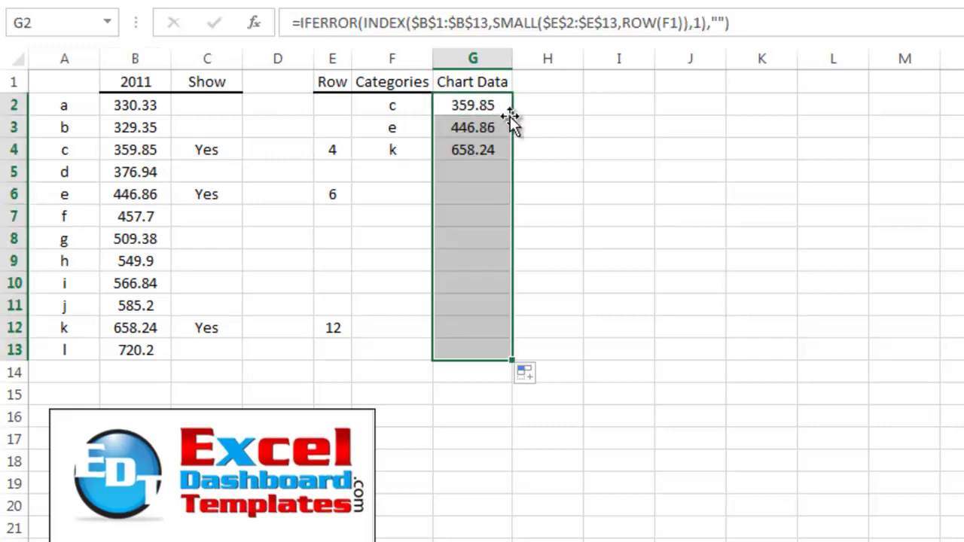
left_click(489, 151)
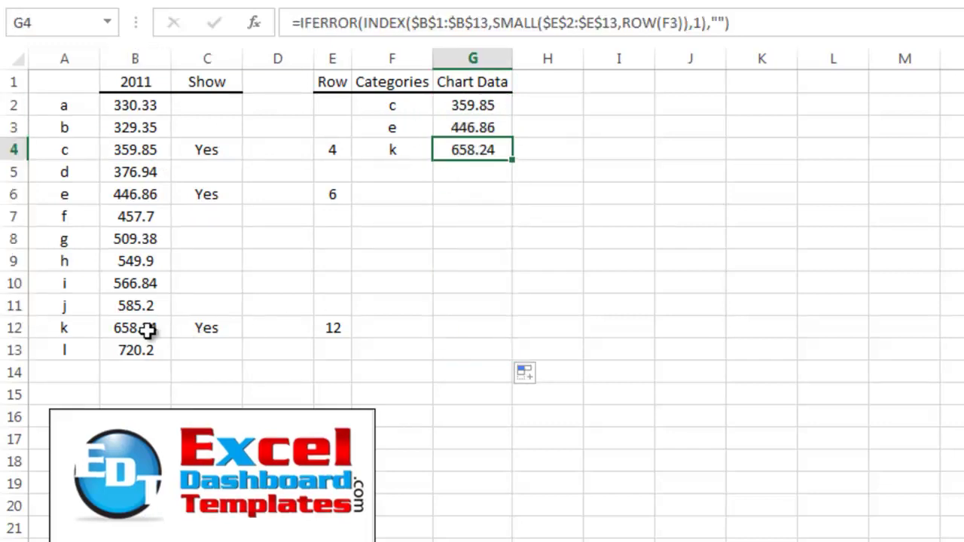
left_click(474, 181)
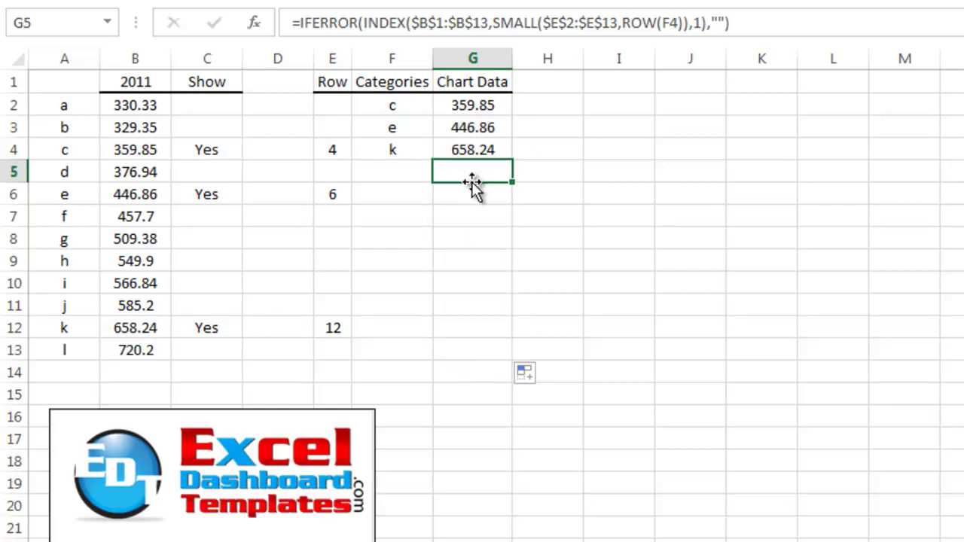
- Clear the Categories heading in F1
left_click(398, 86)
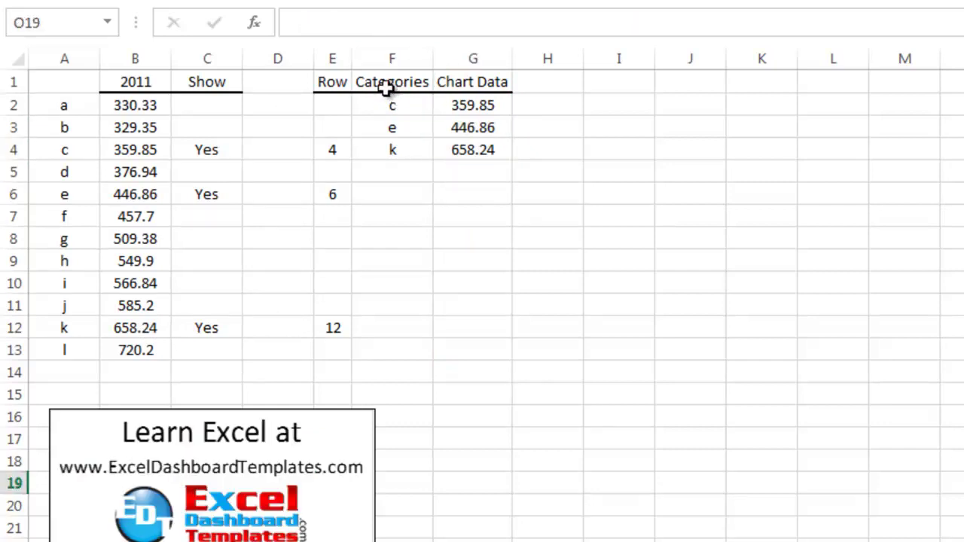
left_click_drag(386, 88, 475, 350)
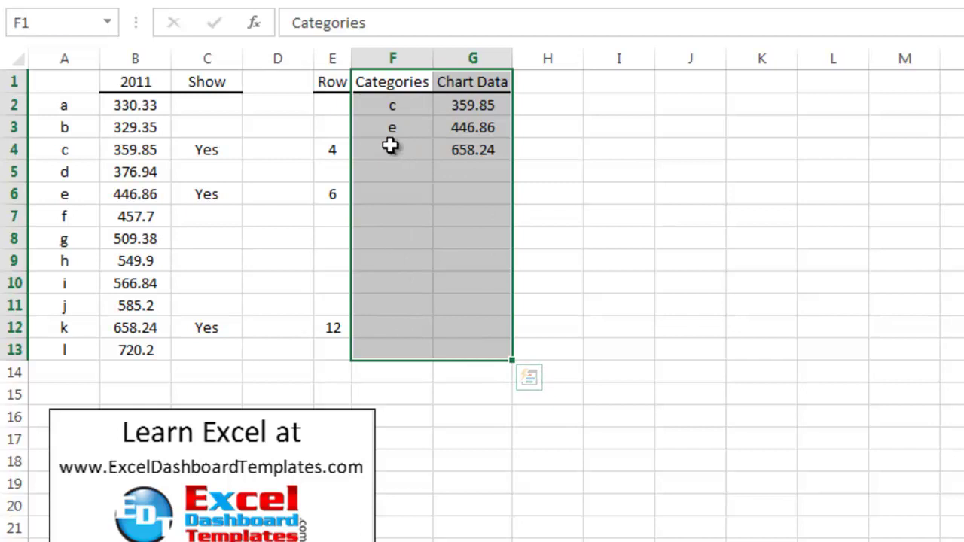
left_click(393, 82)
key("Delete")
left_click(419, 126)
- Try a column chart of F1:G13 placed beside the table, and undo the chart and the heading removal
left_click_drag(394, 86, 478, 354)
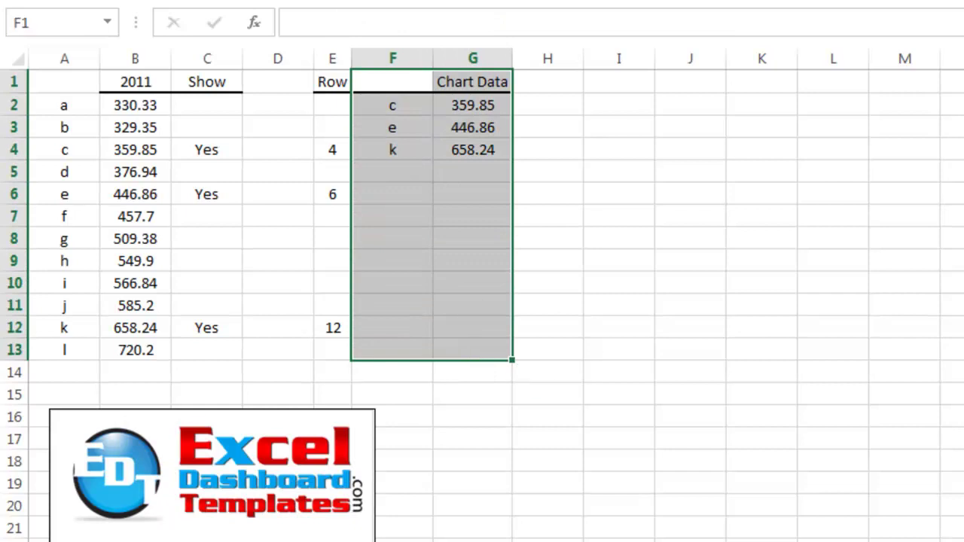
left_click(640, 6)
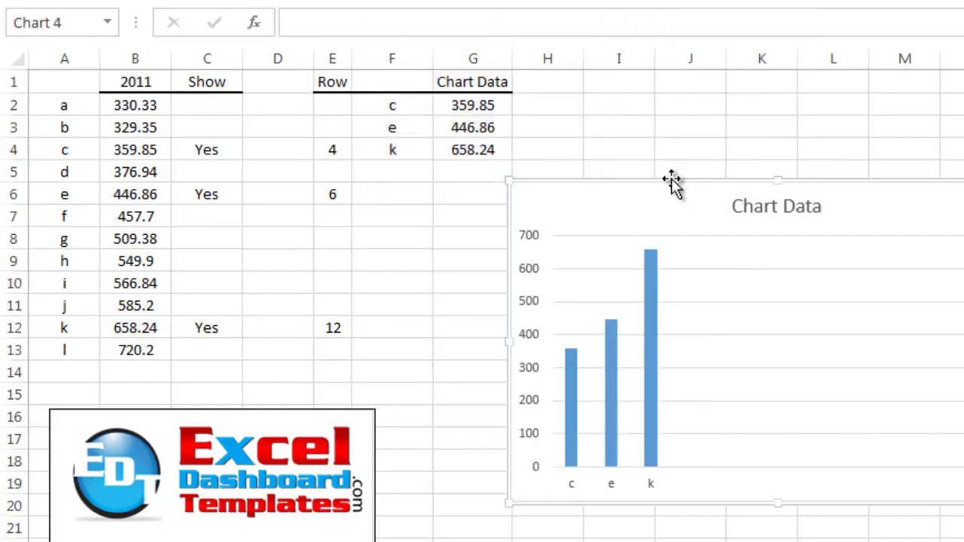
left_click_drag(669, 189, 687, 83)
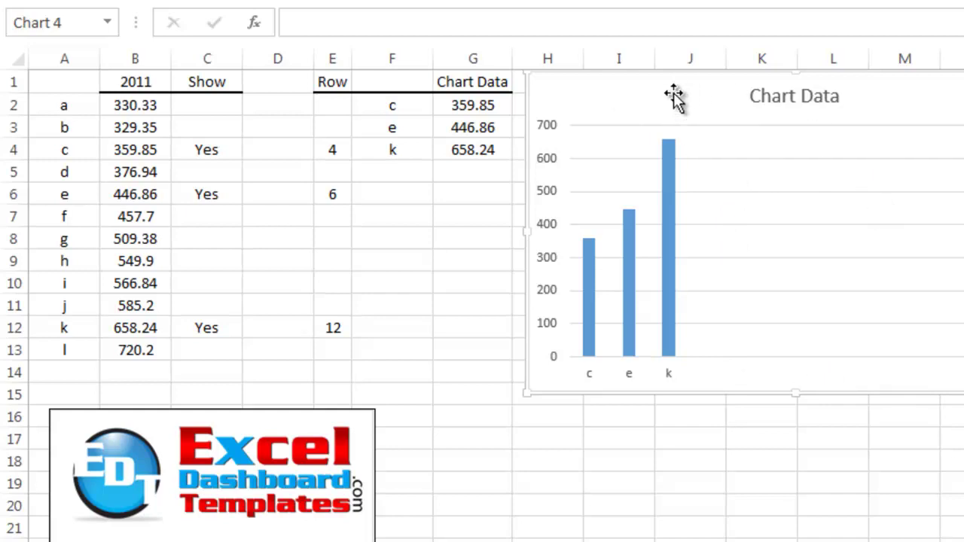
key("ctrl+z")
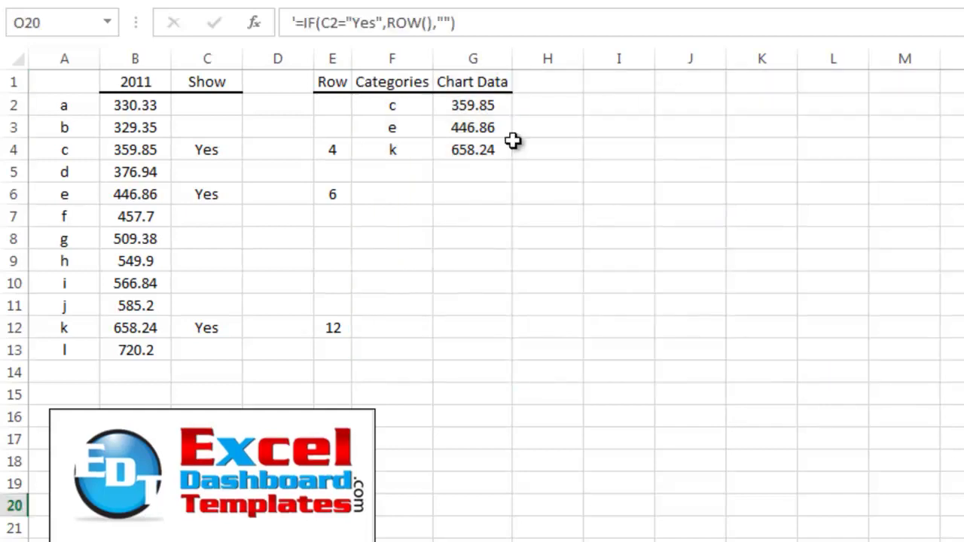
left_click(514, 147)
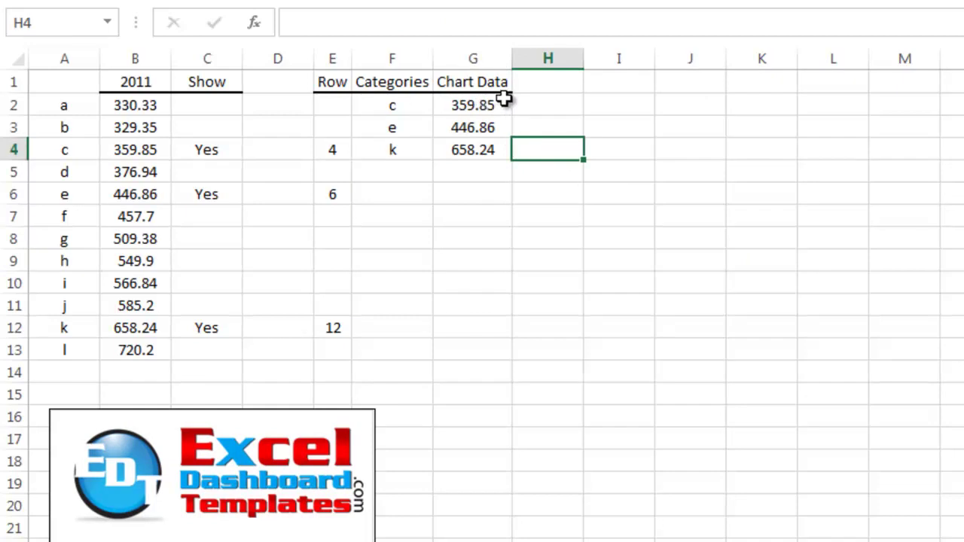
left_click_drag(377, 105, 489, 146)
left_click(547, 126)
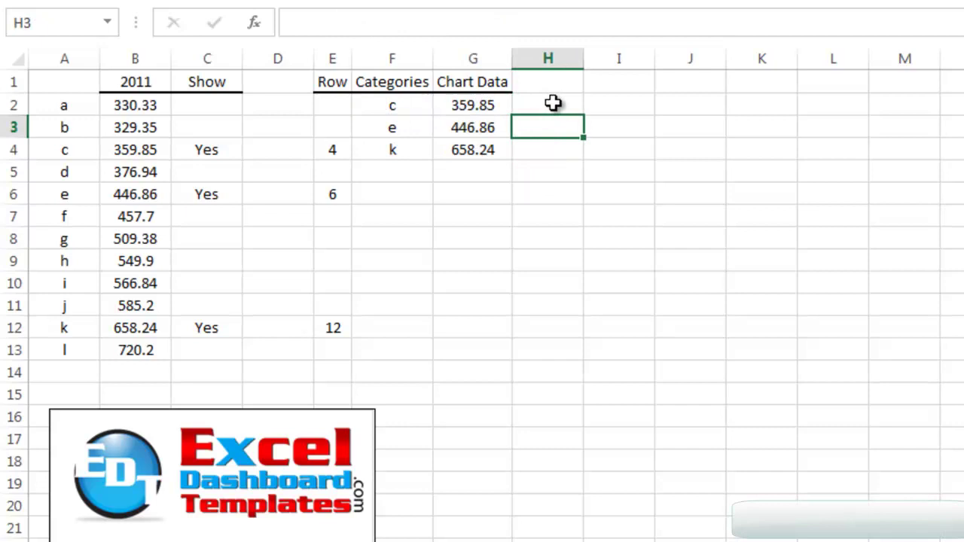
left_click_drag(418, 81, 407, 172)
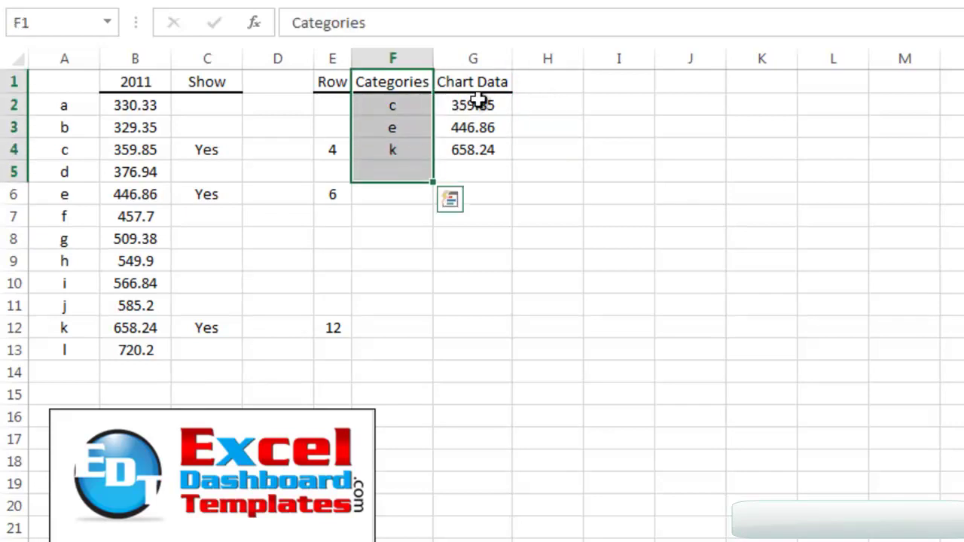
left_click_drag(482, 84, 473, 149)
- Start a new workbook-scope defined name called ChartData
left_click(547, 105)
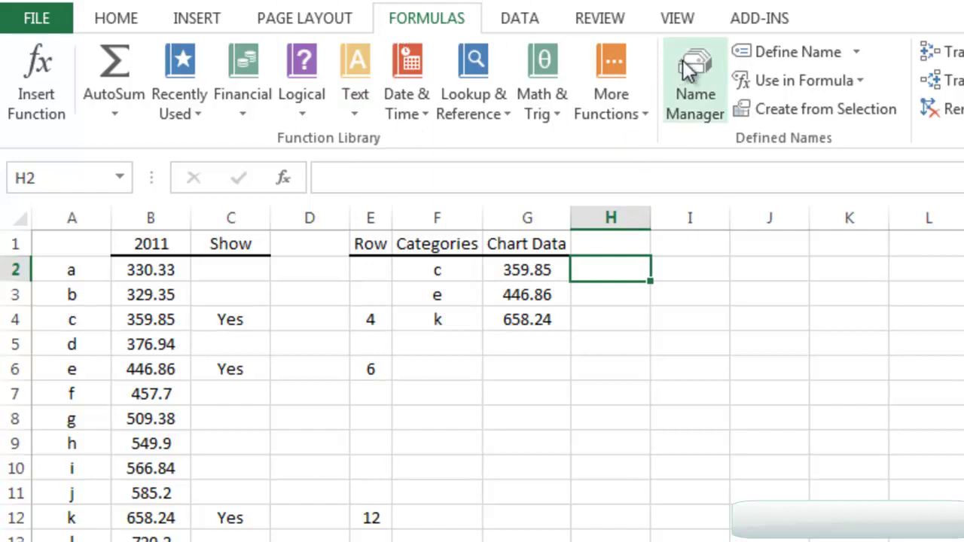
left_click(741, 54)
left_click_drag(734, 155, 701, 158)
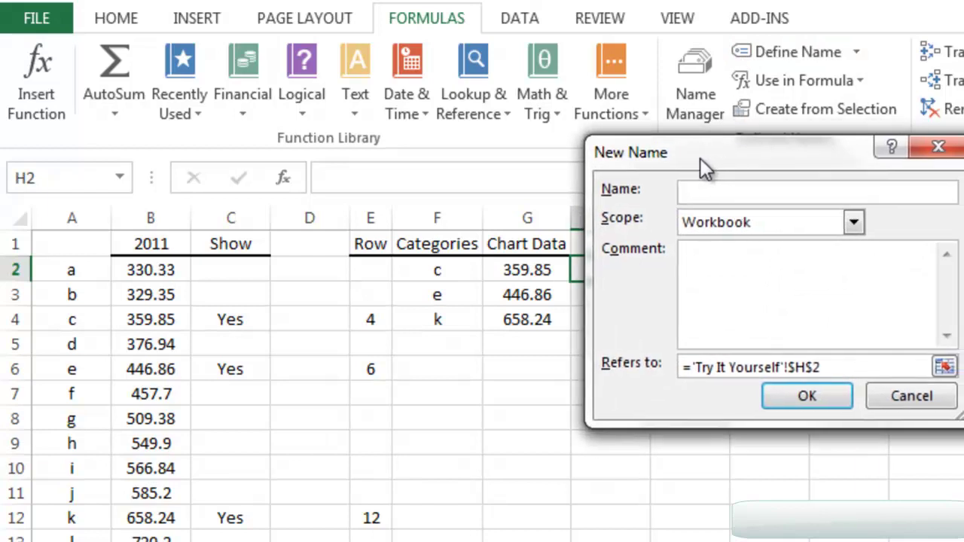
type("ChartData")
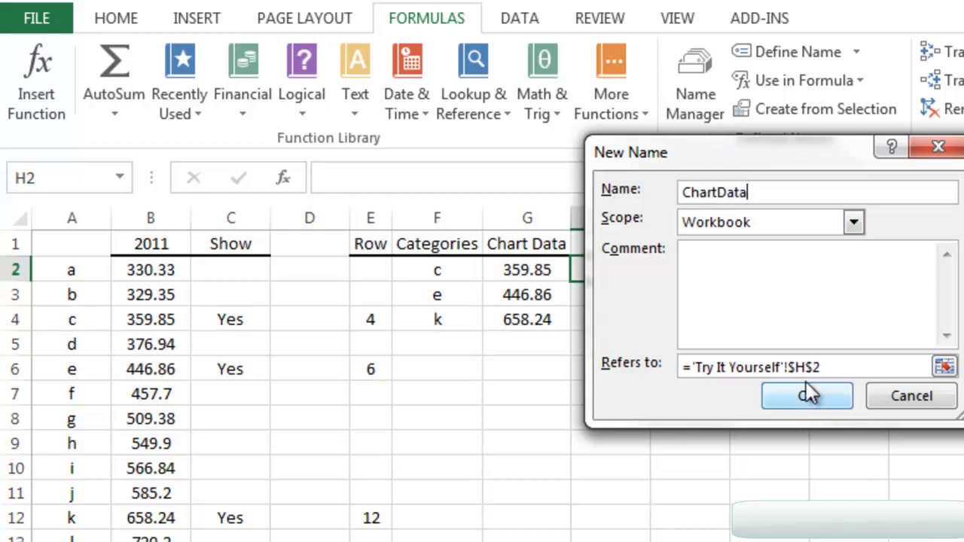
- Make ChartData refer to =offset('Try It Yourself'!$G$2,0,0,count($g:$g),1) and create the name
left_click_drag(829, 366, 627, 364)
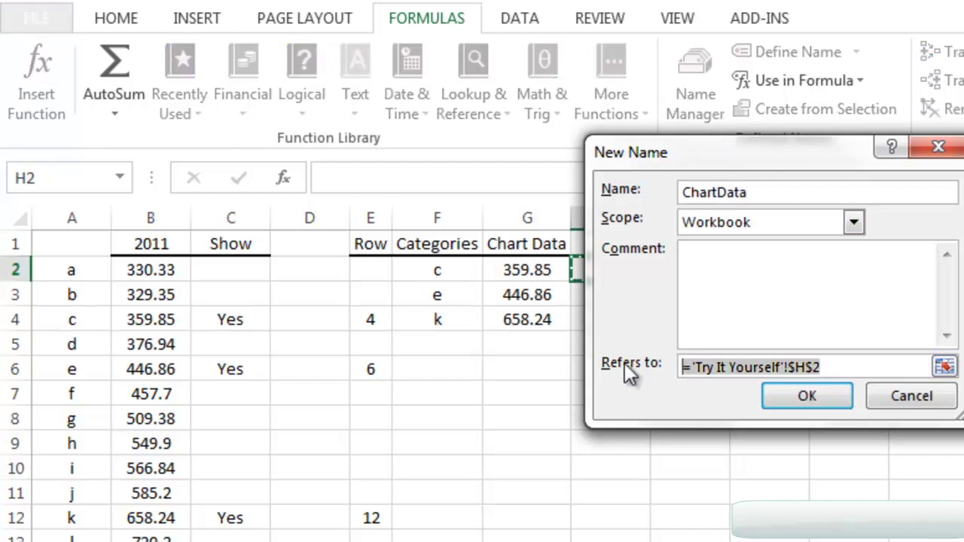
key("Delete")
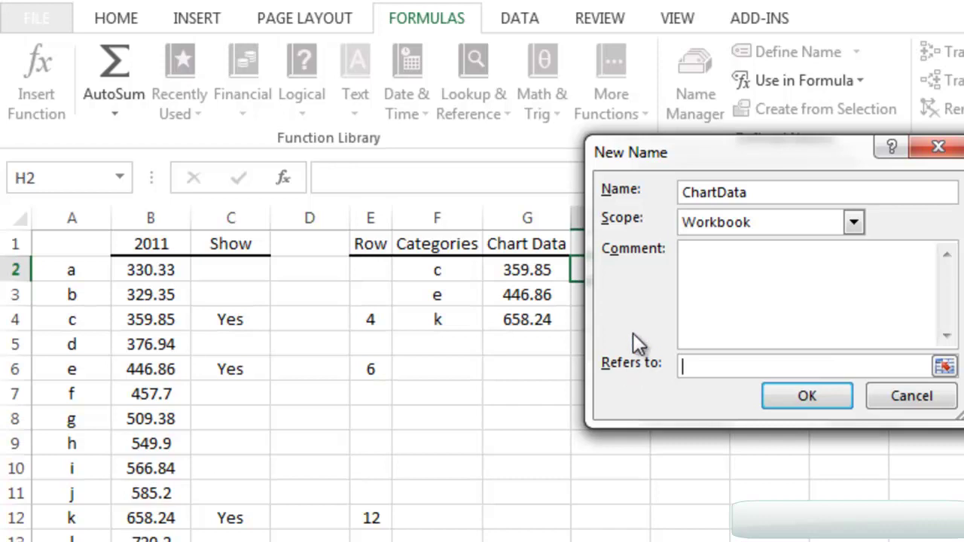
type("=offset(")
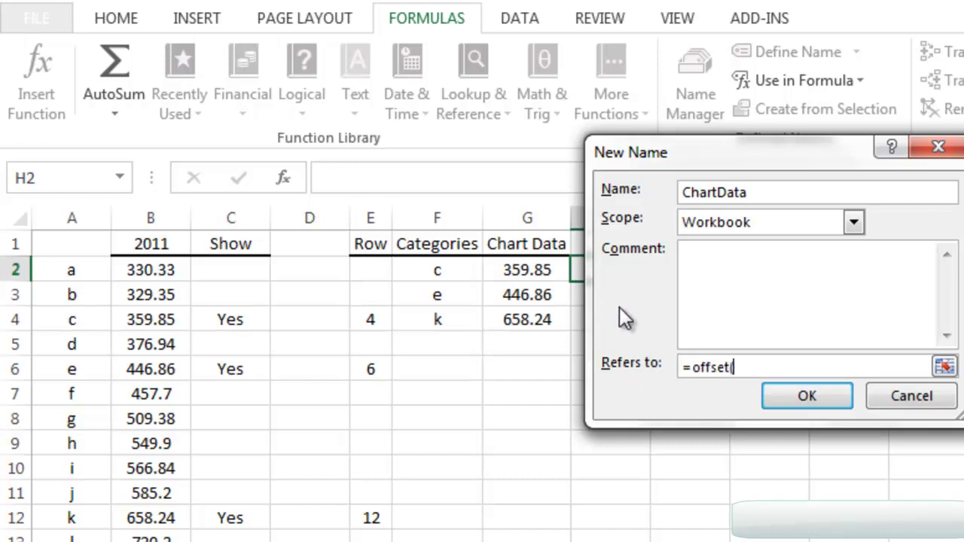
left_click(532, 272)
type(",0,0,")
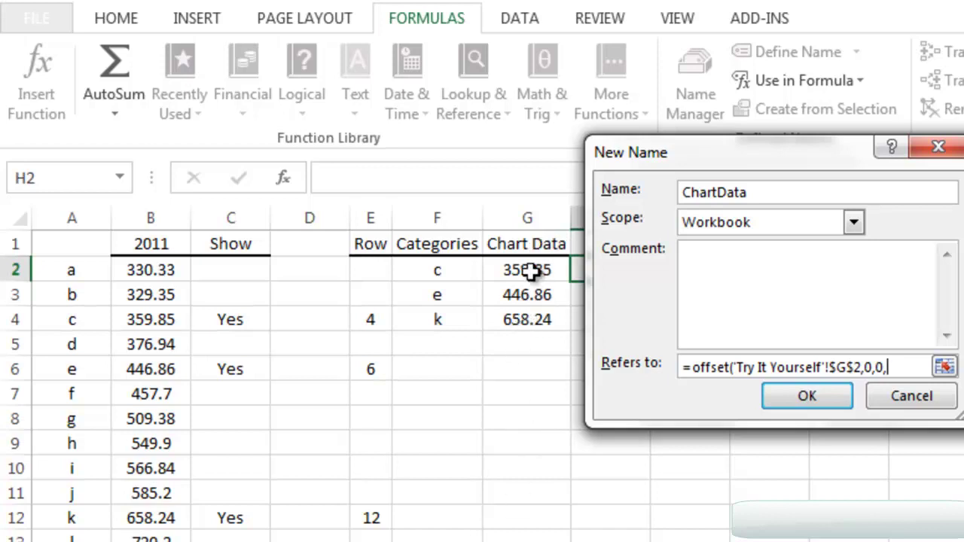
type("ount($g:$g),")
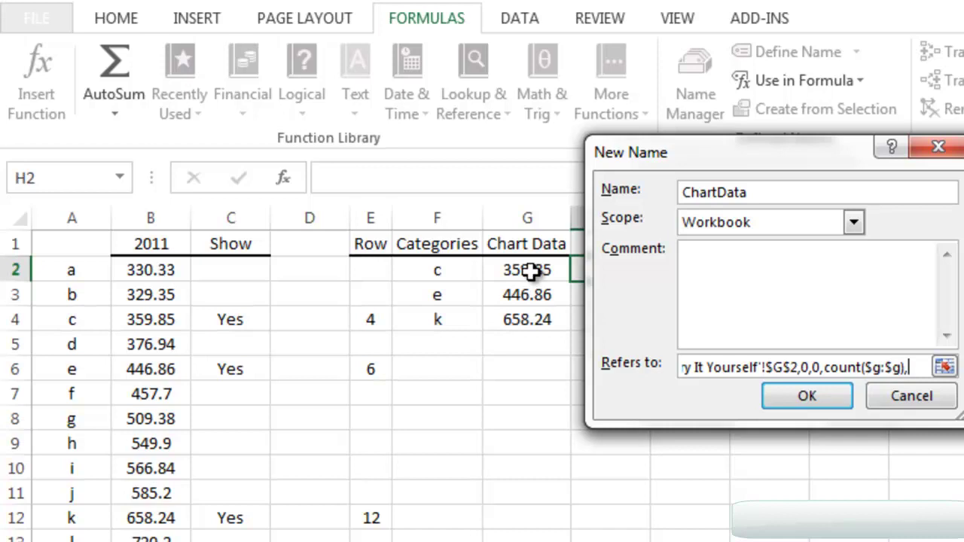
type(")")
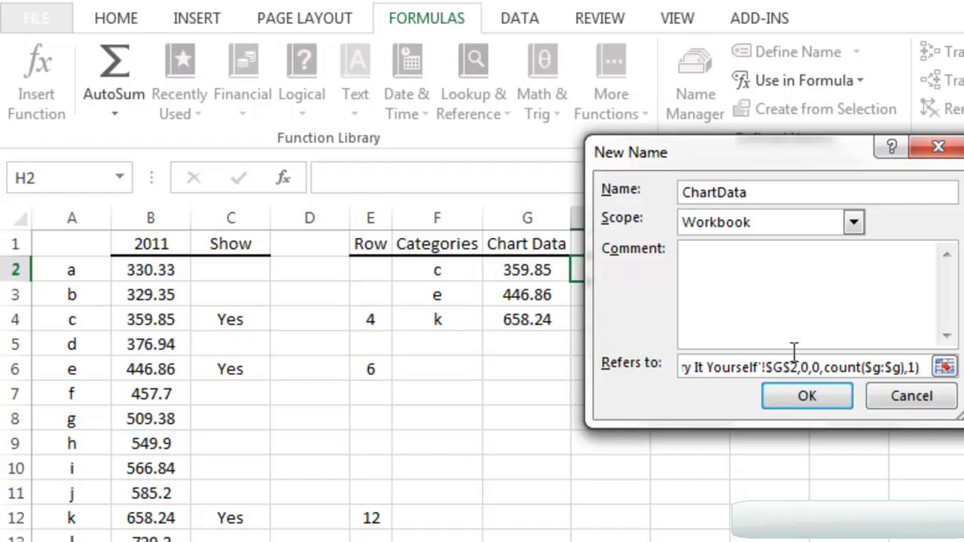
key("Home")
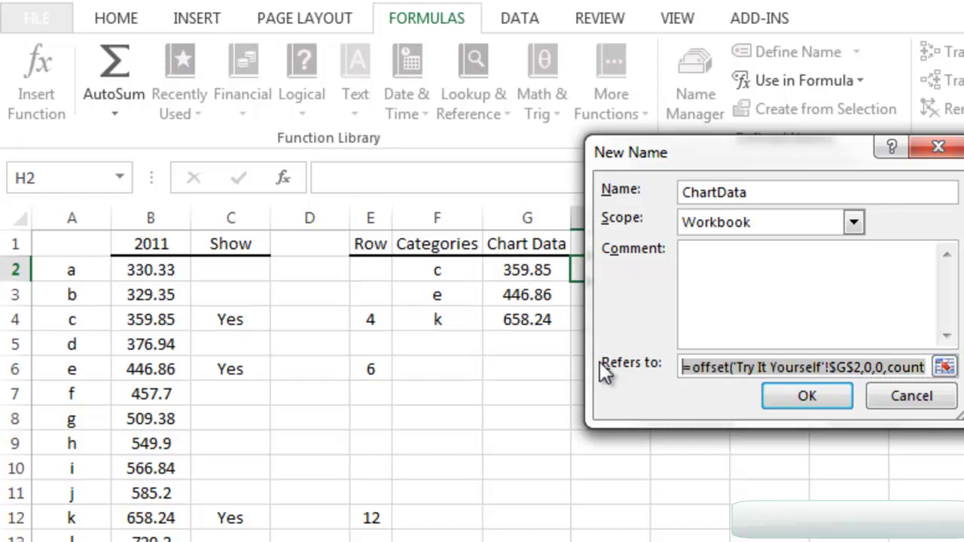
left_click(777, 399)
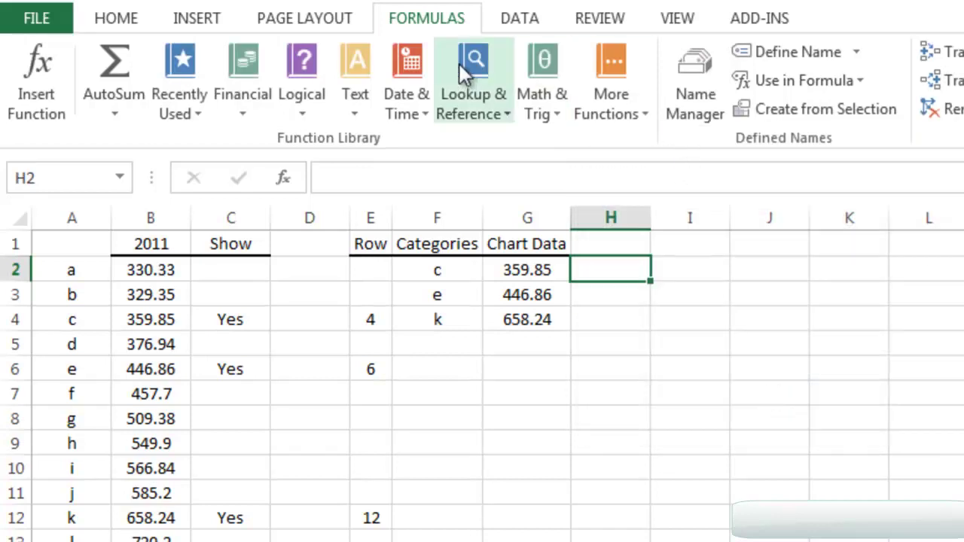
- Start another workbook-scope defined name called ChartCategories
left_click(768, 51)
type("Cha")
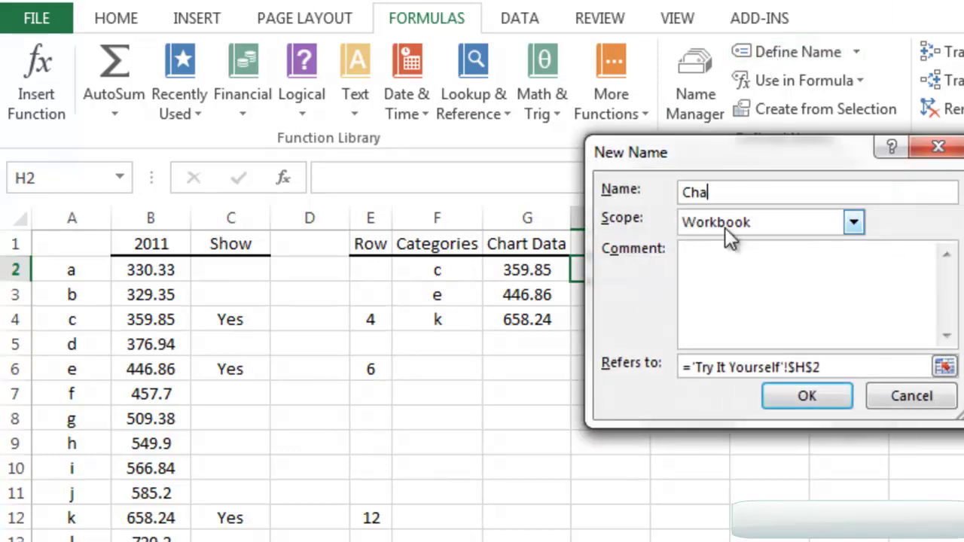
type("rtCategories")
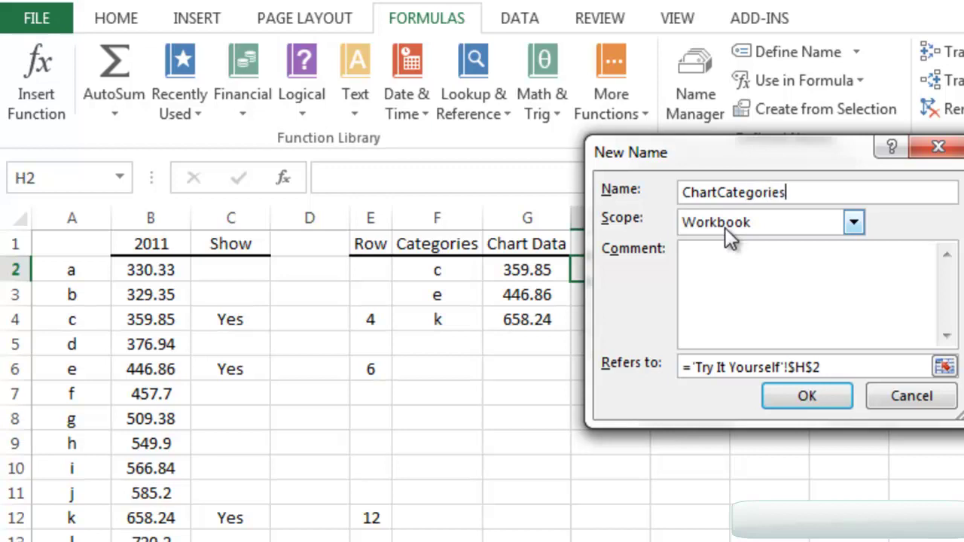
- Make ChartCategories refer to =offset('Try It Yourself'!$f$2,0,0,count($g:$g),1) and create the name
left_click(828, 369)
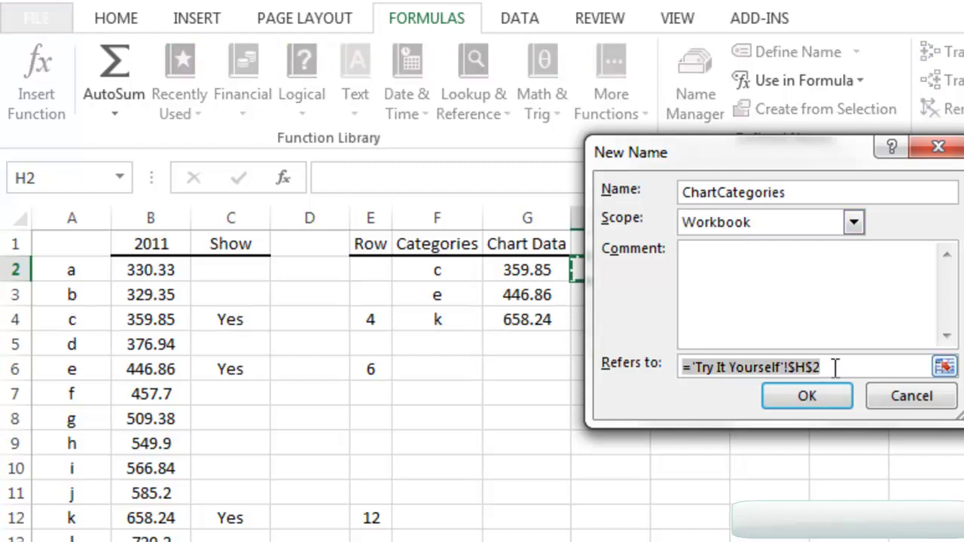
key("BackSpace")
key("BackSpace")
key("BackSpace")
key("BackSpace")
key("BackSpace")
key("BackSpace")
key("BackSpace")
key("BackSpace")
key("BackSpace")
key("BackSpace")
key("BackSpace")
key("BackSpace")
key("BackSpace")
key("BackSpace")
key("BackSpace")
key("BackSpace")
key("BackSpace")
key("BackSpace")
key("BackSpace")
key("BackSpace")
key("BackSpace")
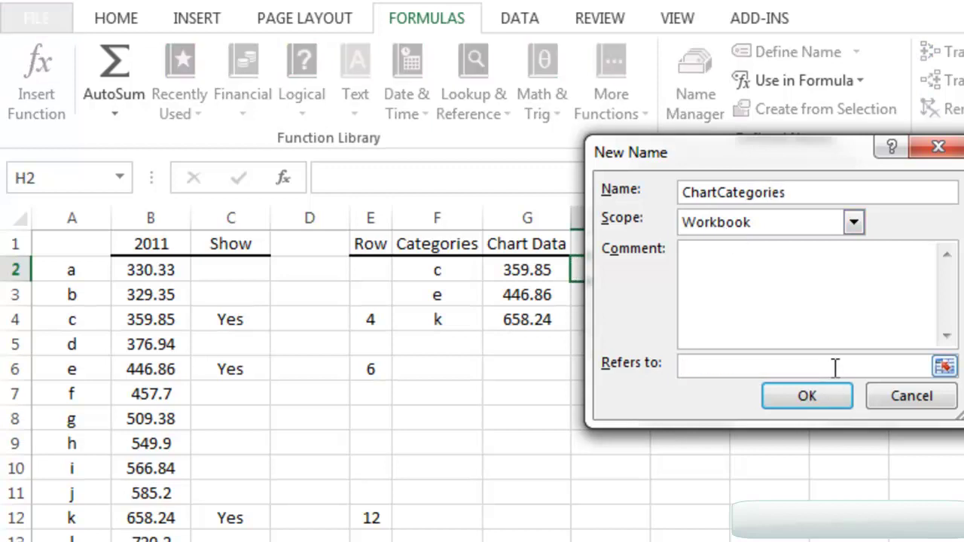
key("ctrl+v")
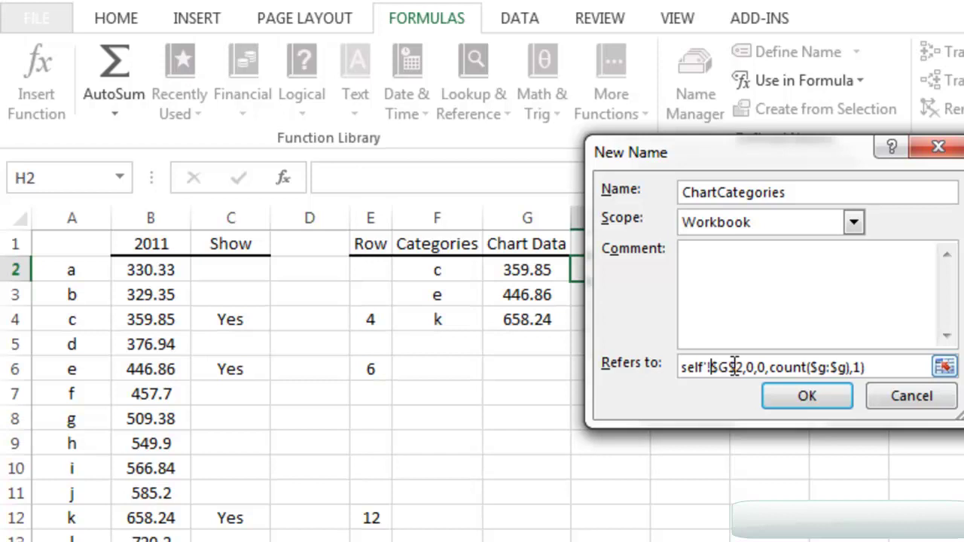
key("BackSpace")
type("f")
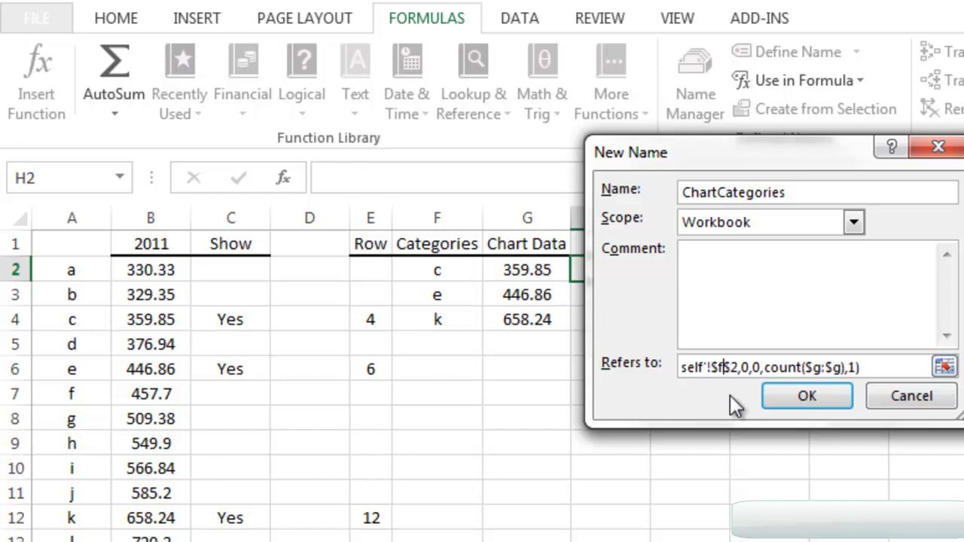
left_click(784, 401)
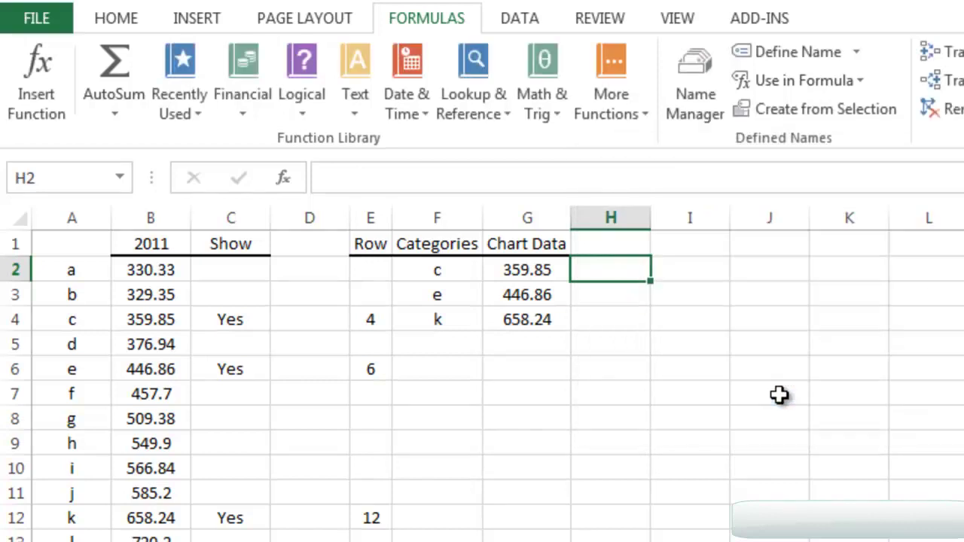
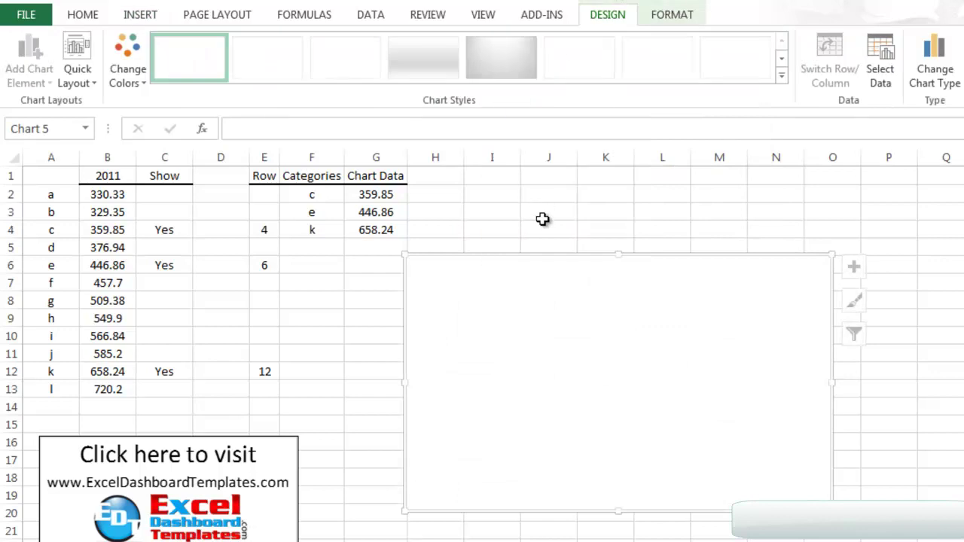
- Place the empty chart beside the table at the top of the sheet and add a data series named ChartData
left_click_drag(544, 254, 555, 173)
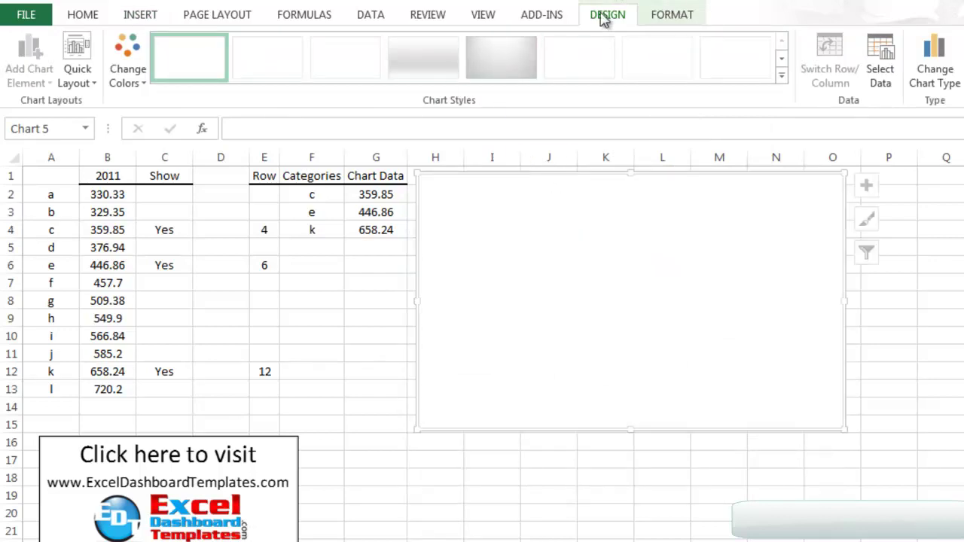
left_click(872, 79)
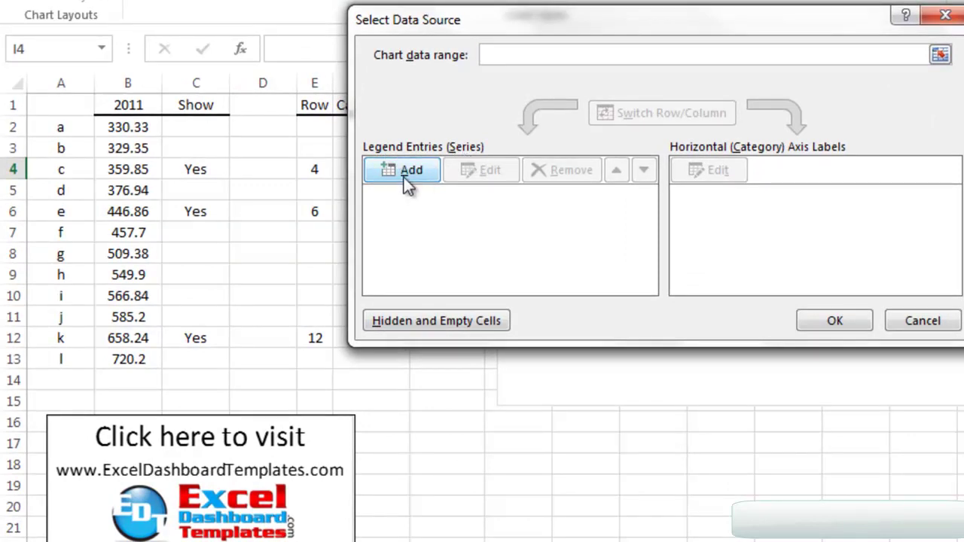
left_click(404, 181)
type("ChartData")
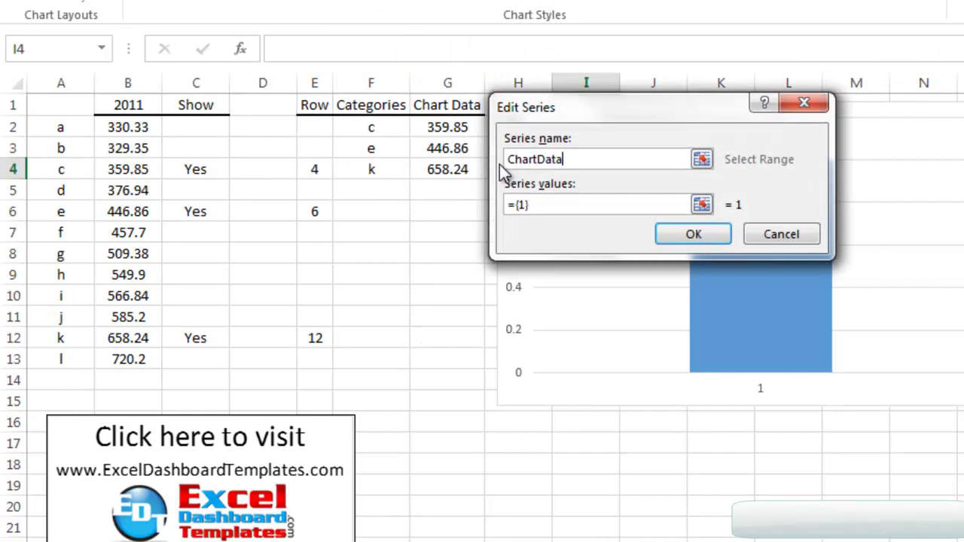
- Set the new series' values to ='Try It Yourself'!chartdata and accept the series
left_click(545, 202)
left_click_drag(546, 202, 480, 199)
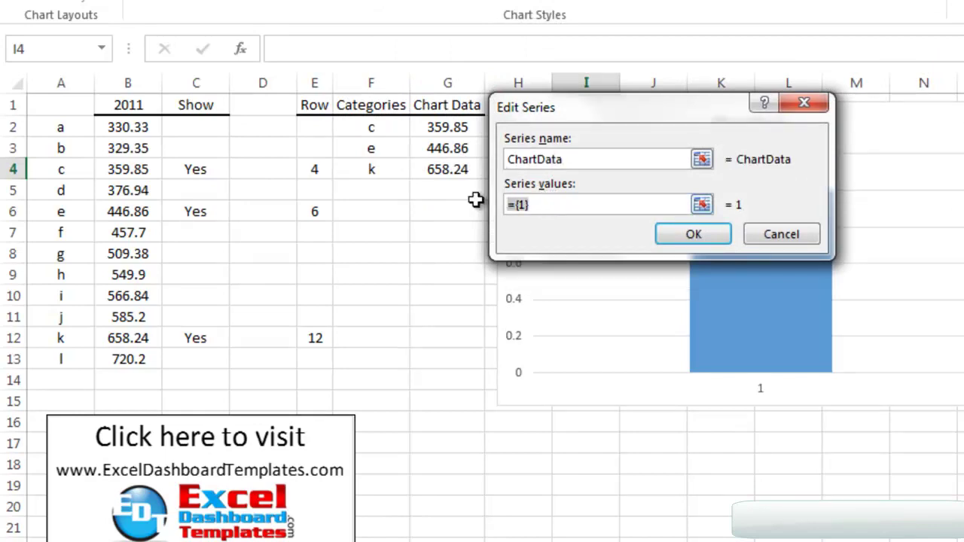
key("Delete")
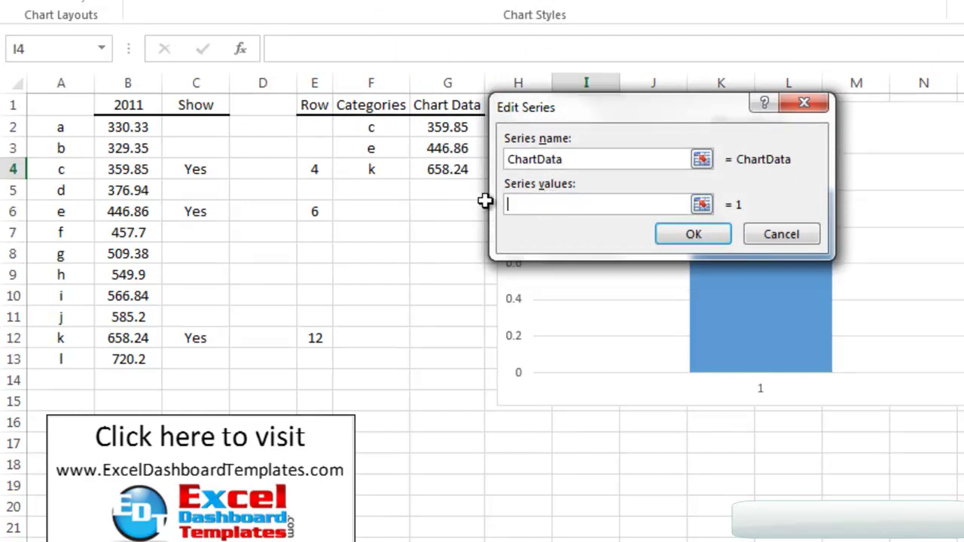
left_click(385, 193)
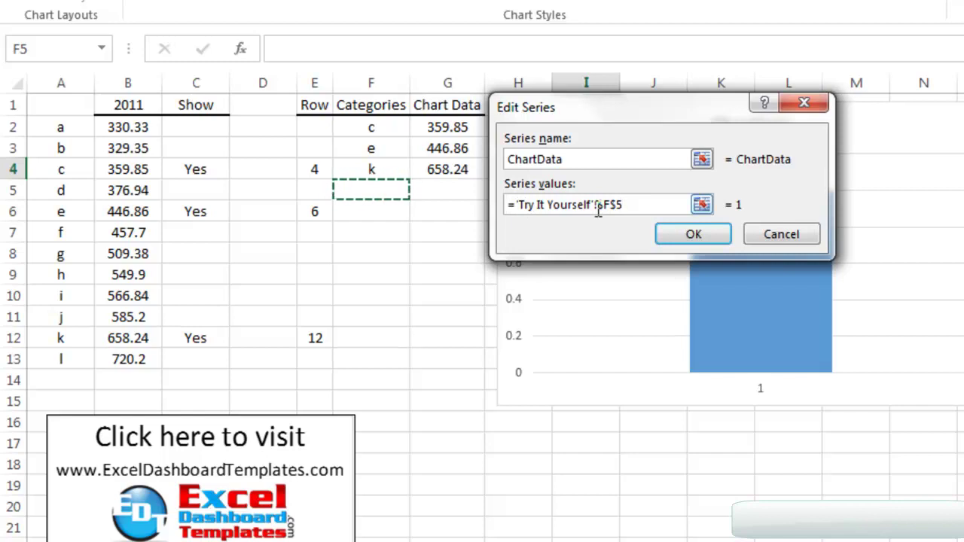
left_click_drag(596, 205, 636, 208)
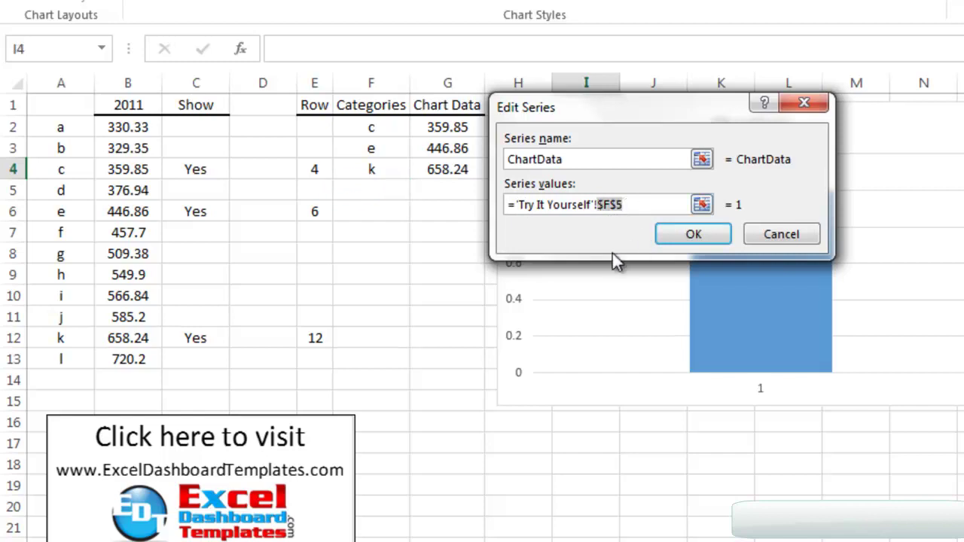
key("BackSpace")
type("chartdata")
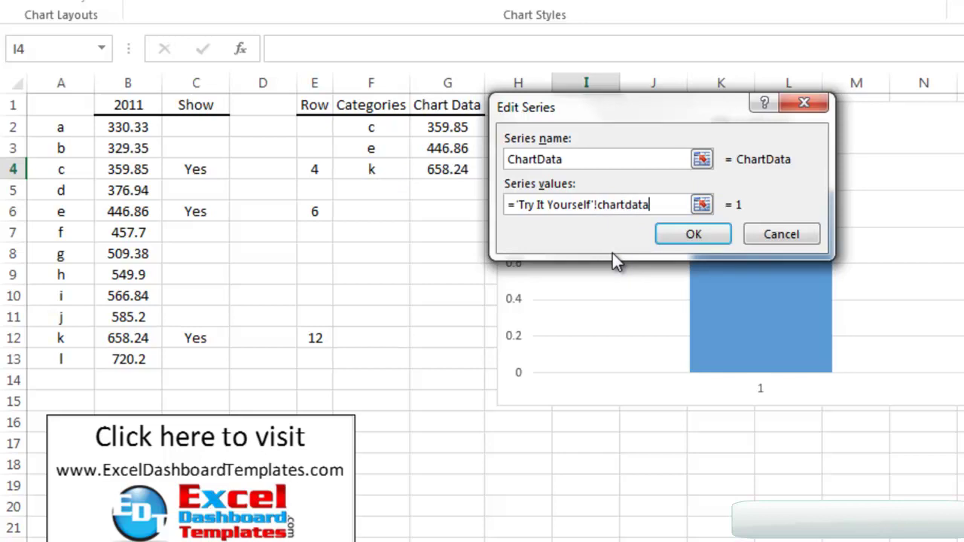
left_click(695, 235)
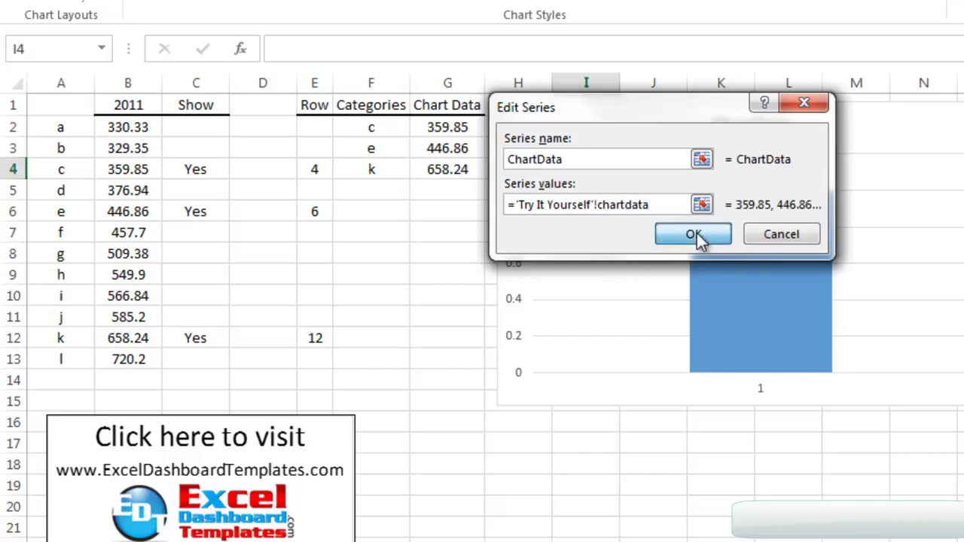
- Set the chart's horizontal axis label range to ='Try It Yourself'!chartcategories and apply the data source
left_click_drag(667, 32, 444, 356)
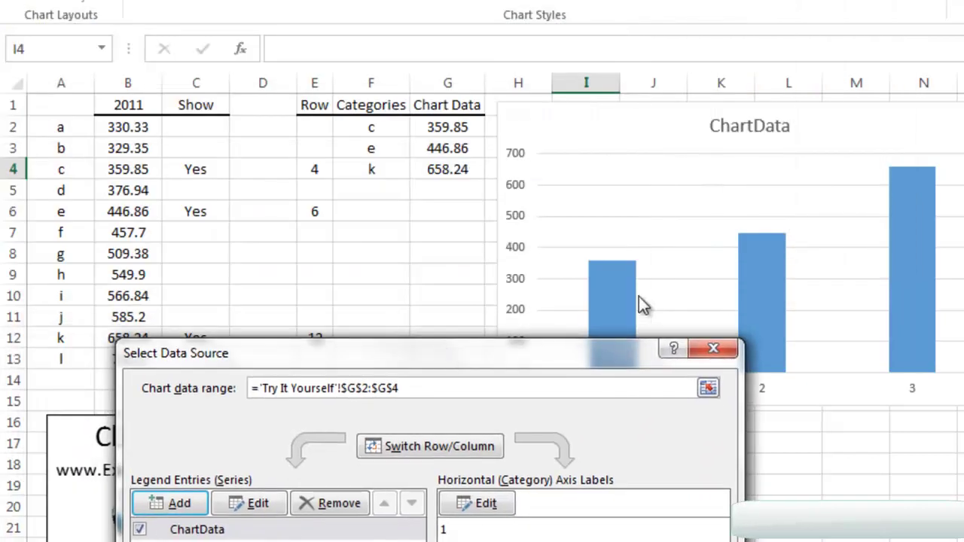
left_click_drag(595, 353, 512, 13)
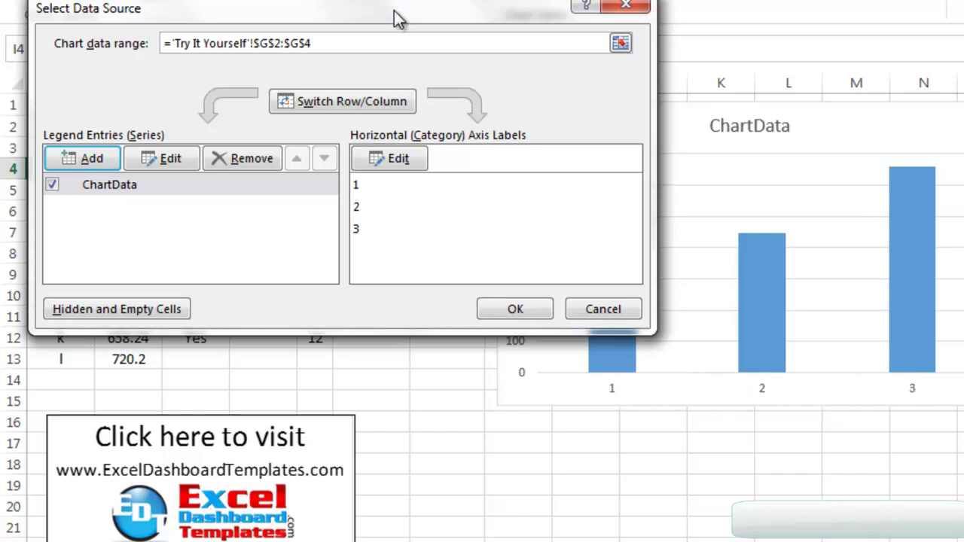
left_click_drag(393, 9, 604, 25)
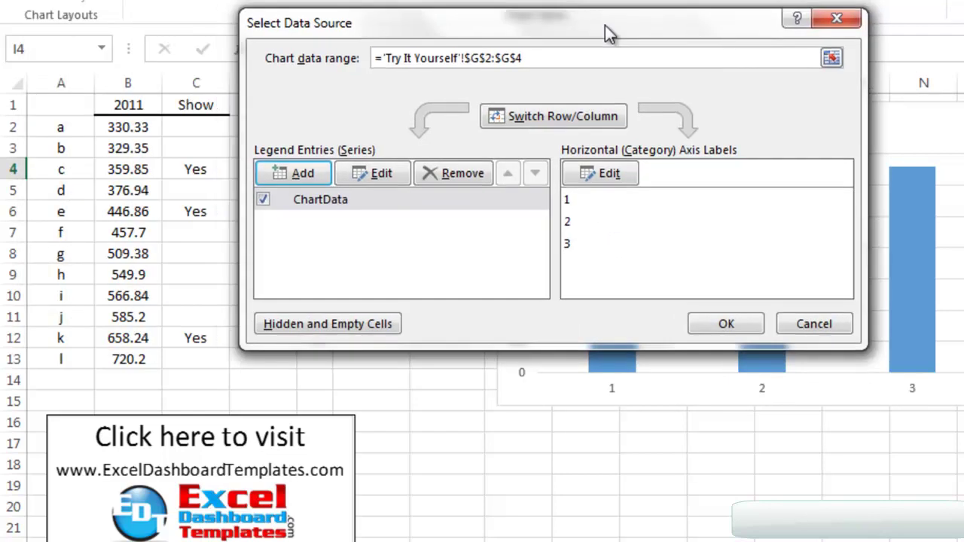
left_click(618, 175)
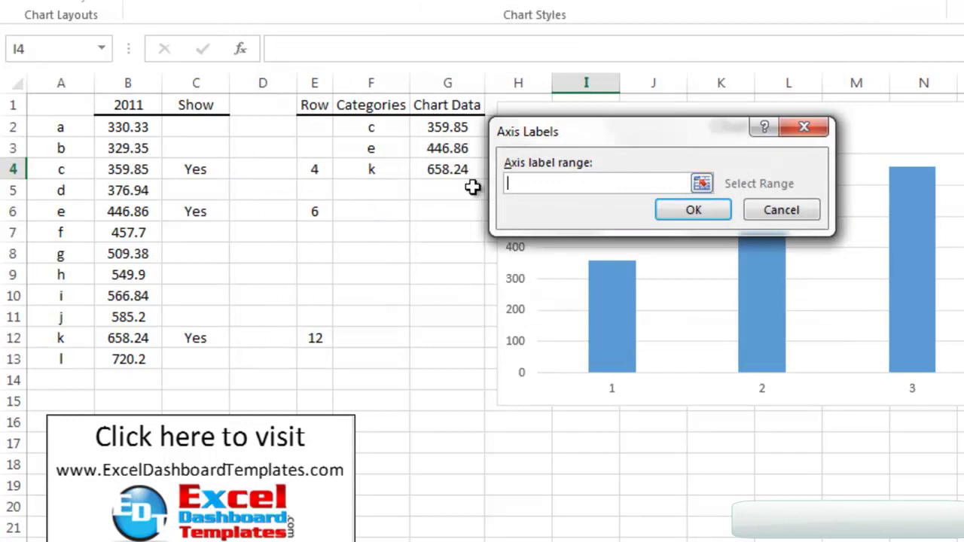
left_click(384, 194)
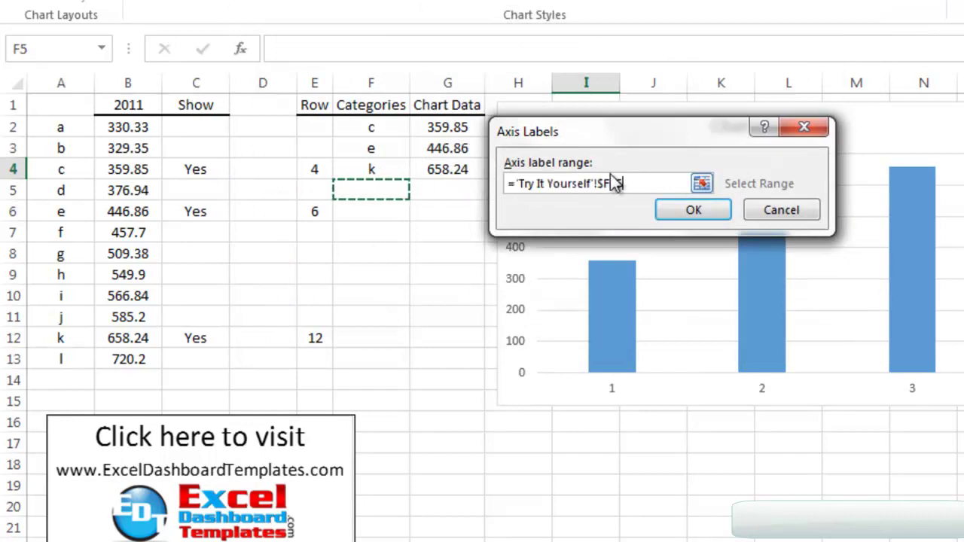
left_click_drag(598, 183, 653, 186)
key("BackSpace")
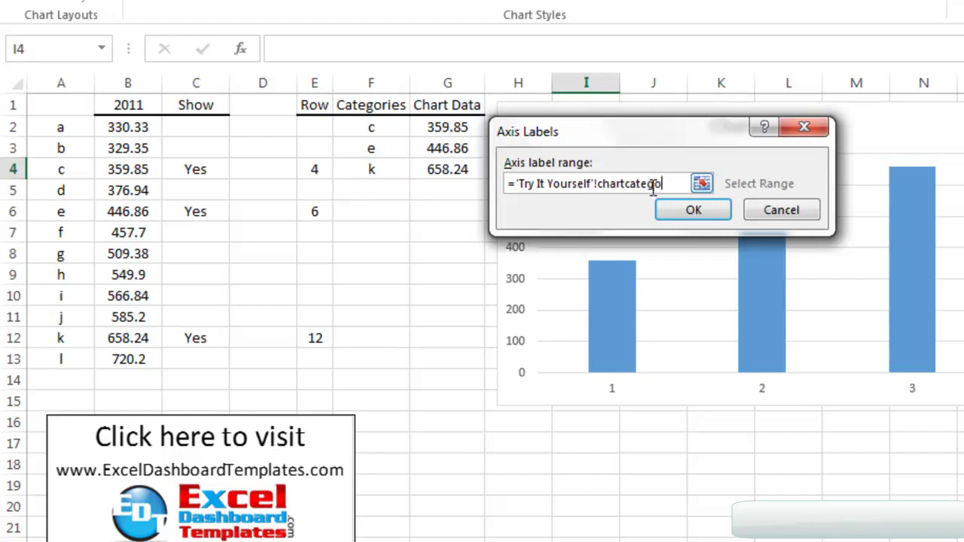
left_click(703, 204)
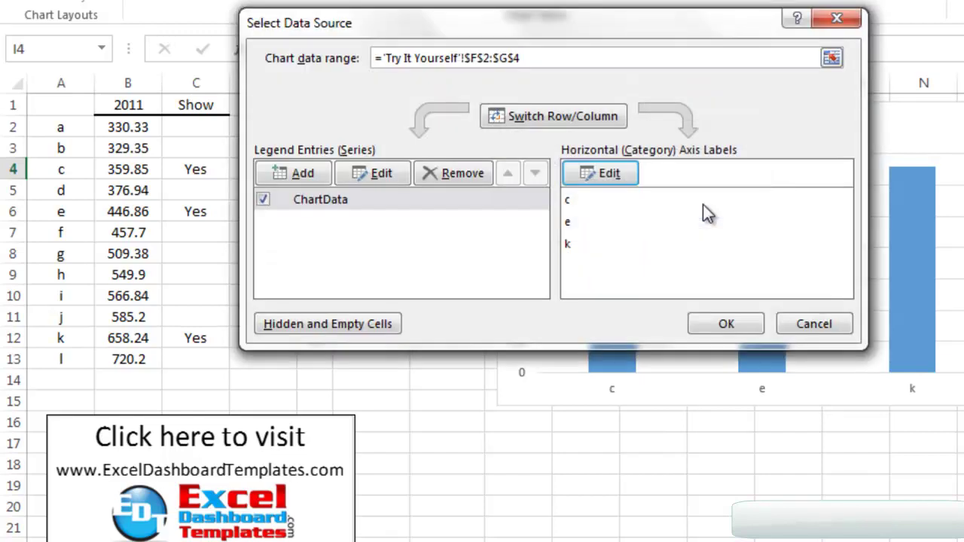
left_click(705, 324)
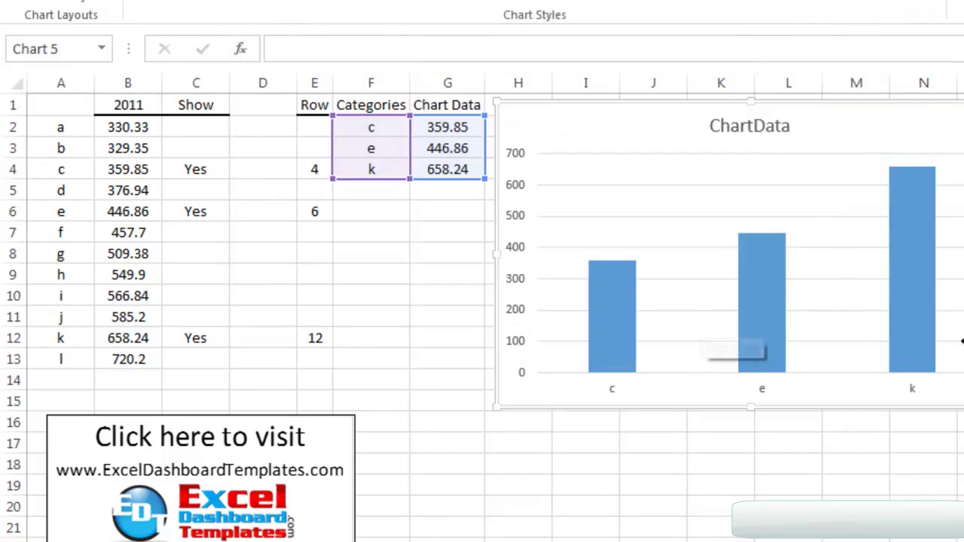
left_click(962, 296)
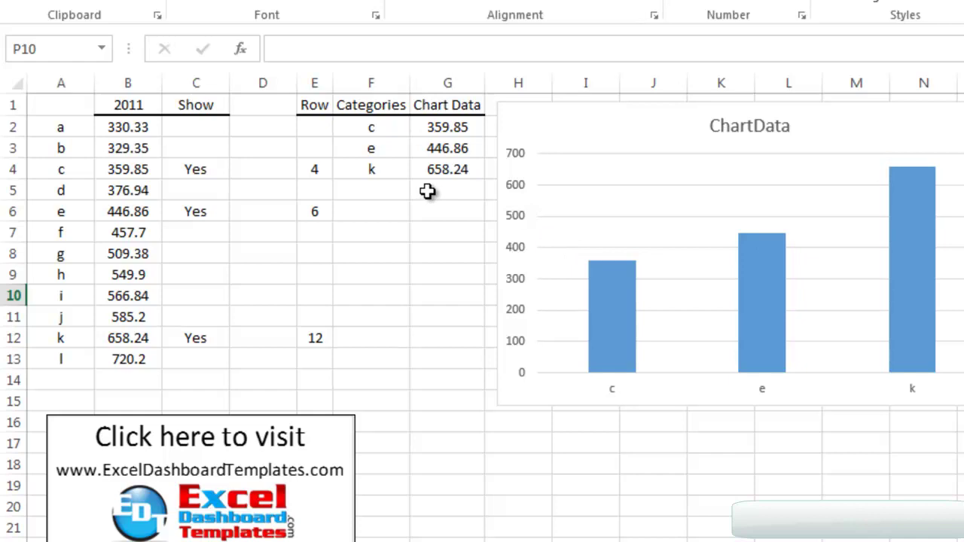
- Test the chart by entering Yes in the Show column for categories a and g
left_click(171, 128)
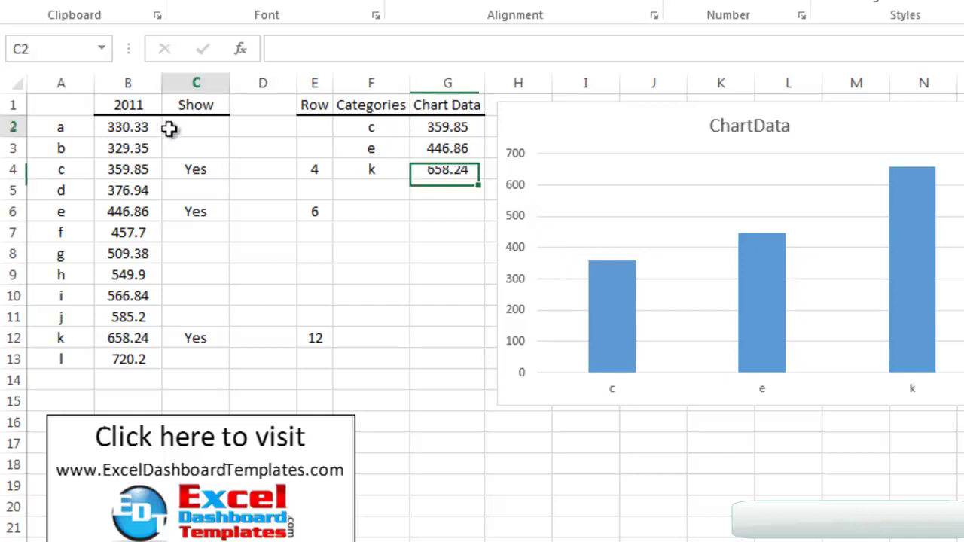
type("Yes")
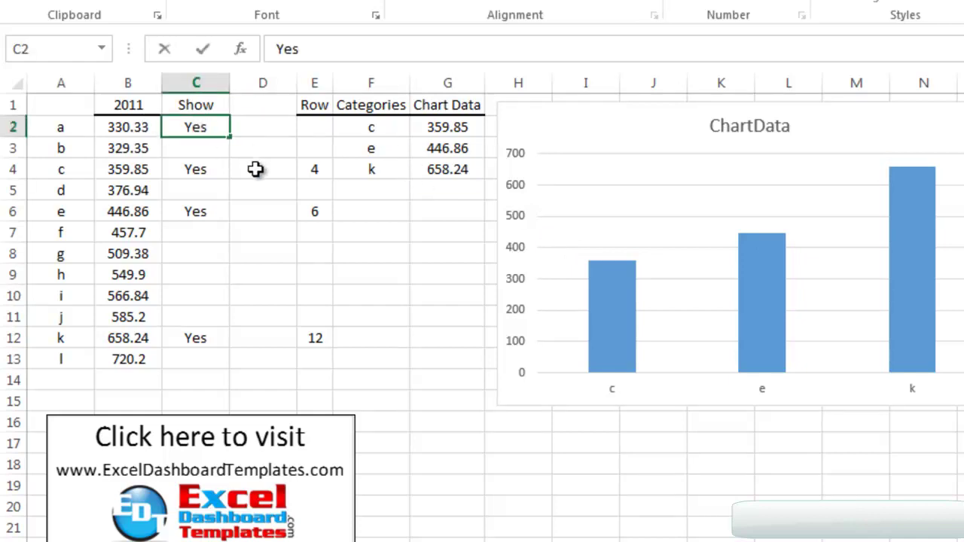
left_click(193, 194)
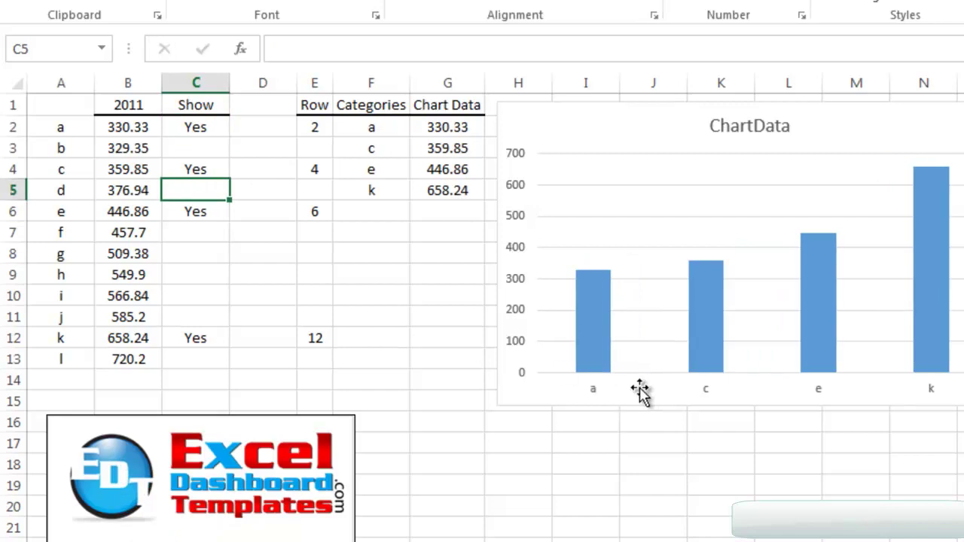
left_click(197, 255)
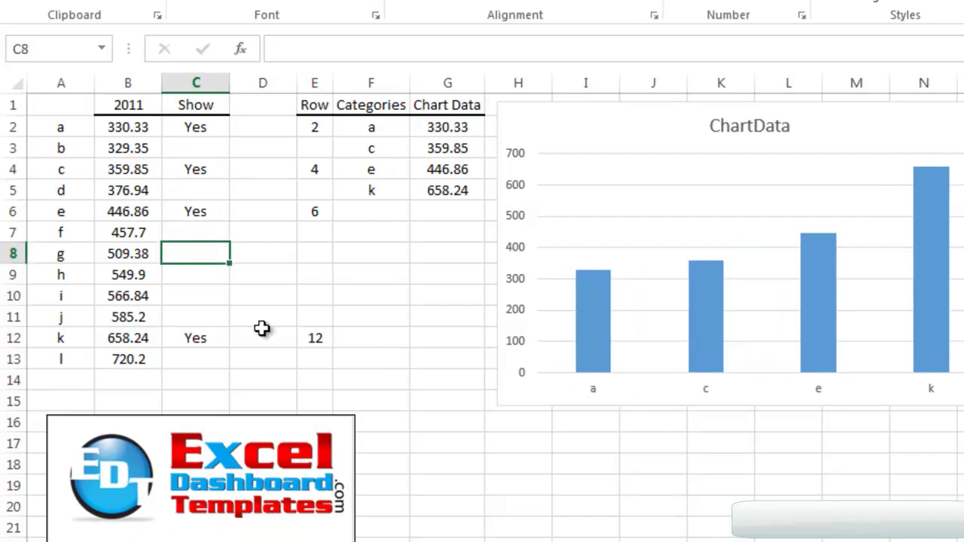
type("yes")
key("Return")
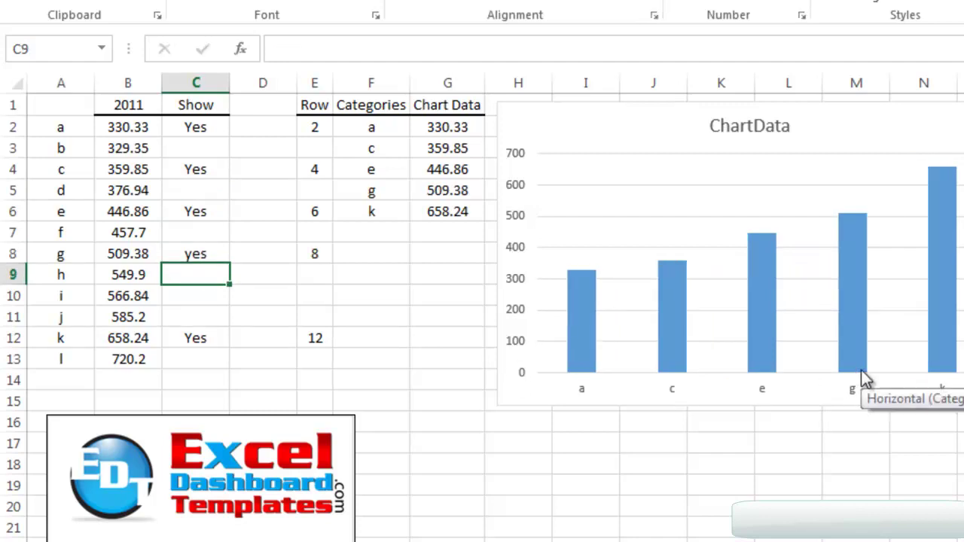
- Clear the Show entries for categories c, a and g
left_click(206, 167)
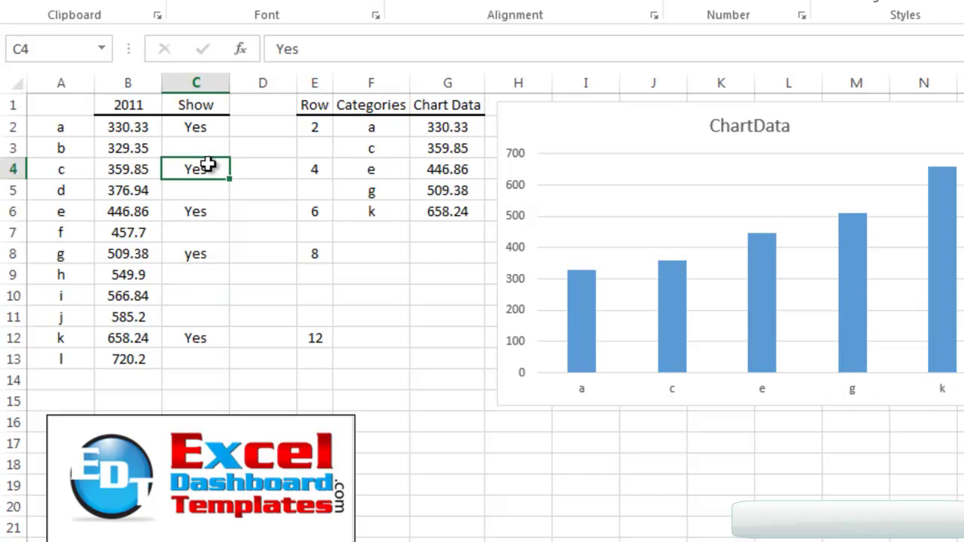
key("Delete")
left_click(201, 129)
key("Delete")
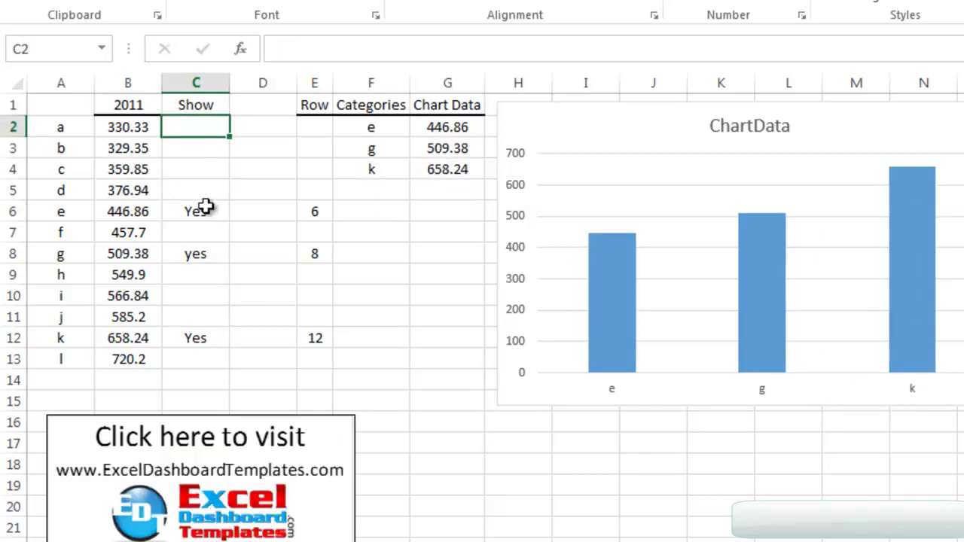
left_click(202, 255)
key("Delete")
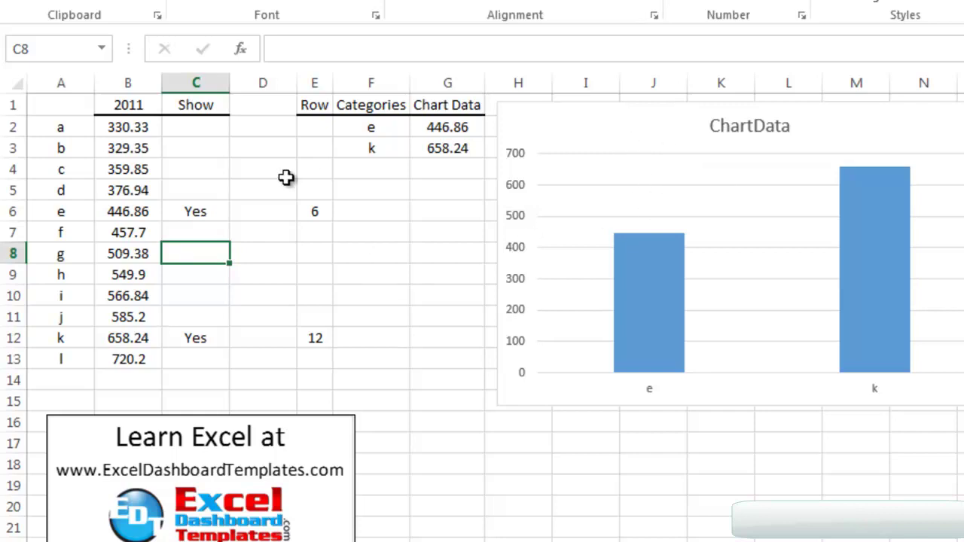
- Enter Yes in the Show column for categories b, g, h and i
left_click(222, 148)
type("yes")
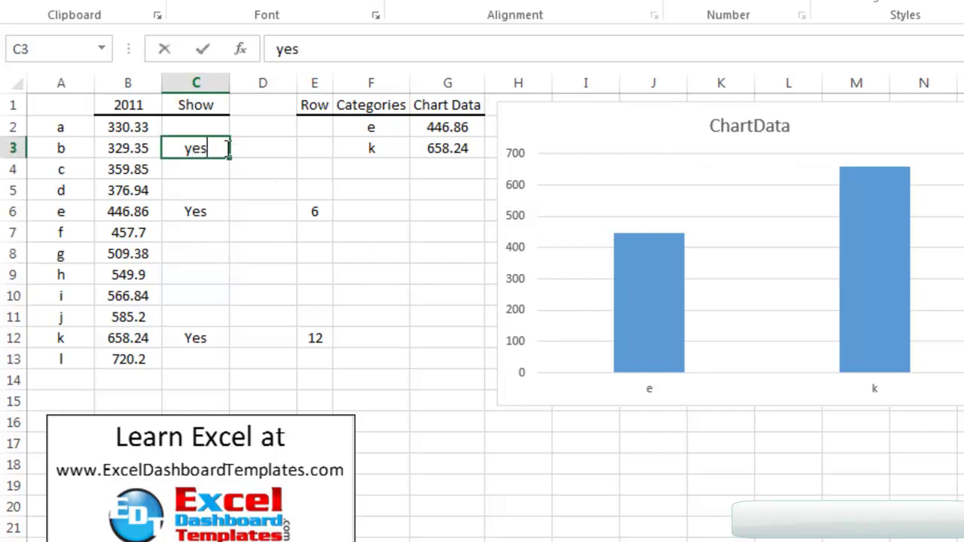
key("Return")
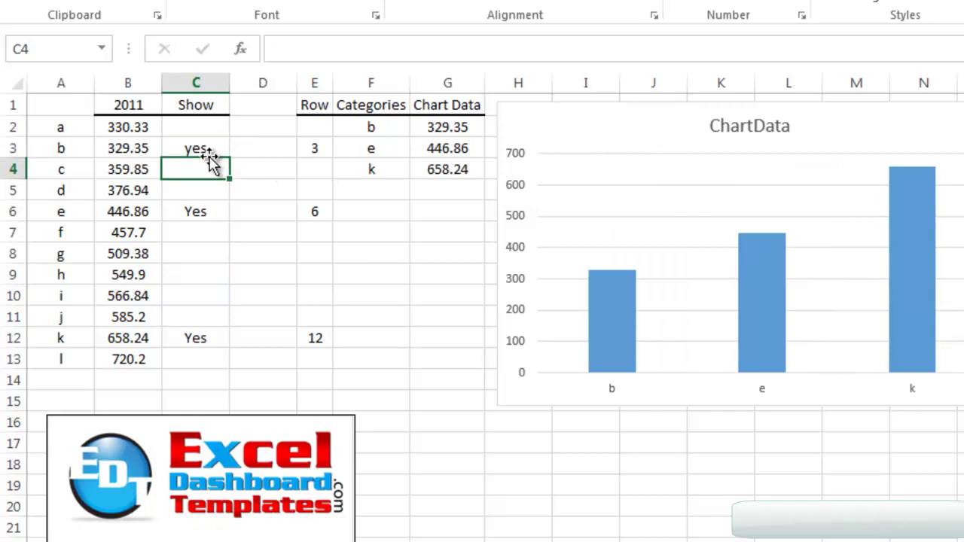
left_click(194, 254)
type("Yes")
key("Return")
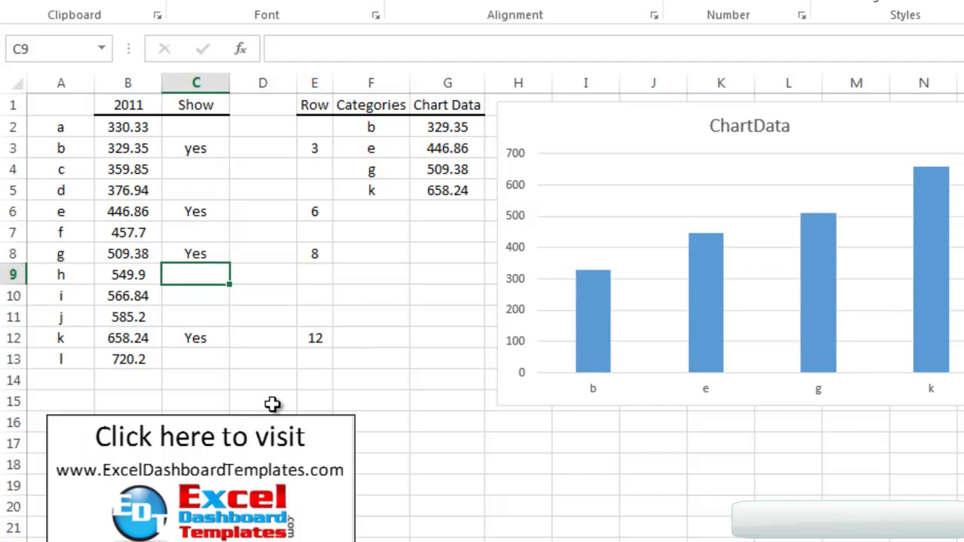
type("Yes")
key("Return")
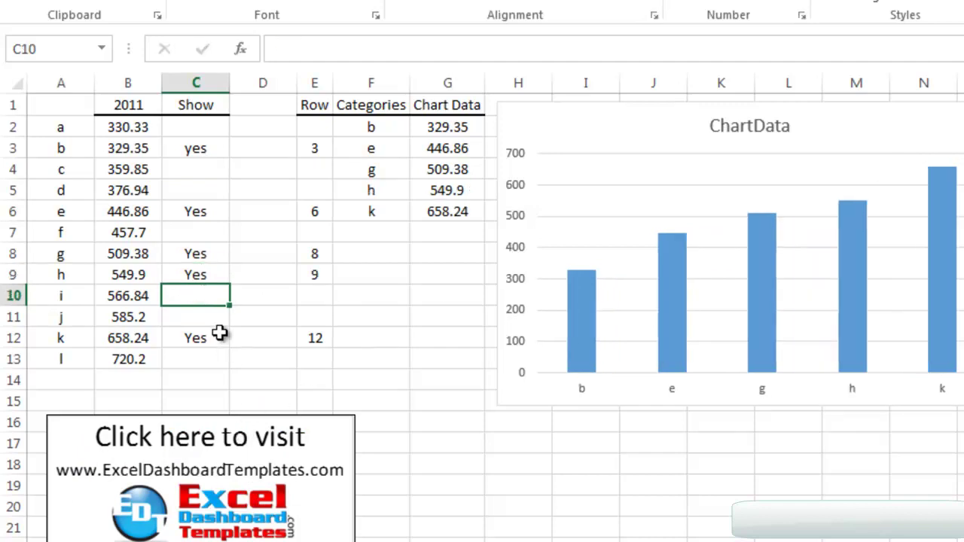
type("Yes")
key("Return")
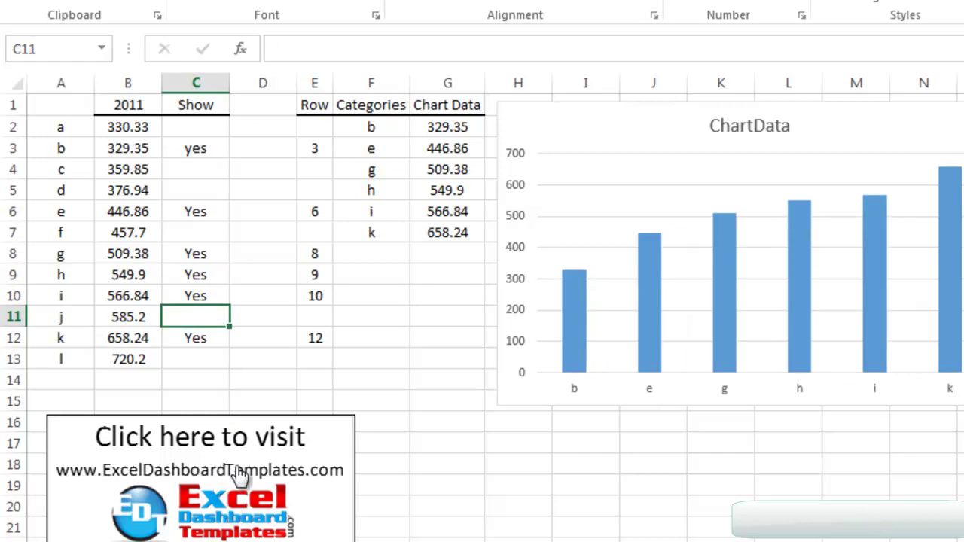